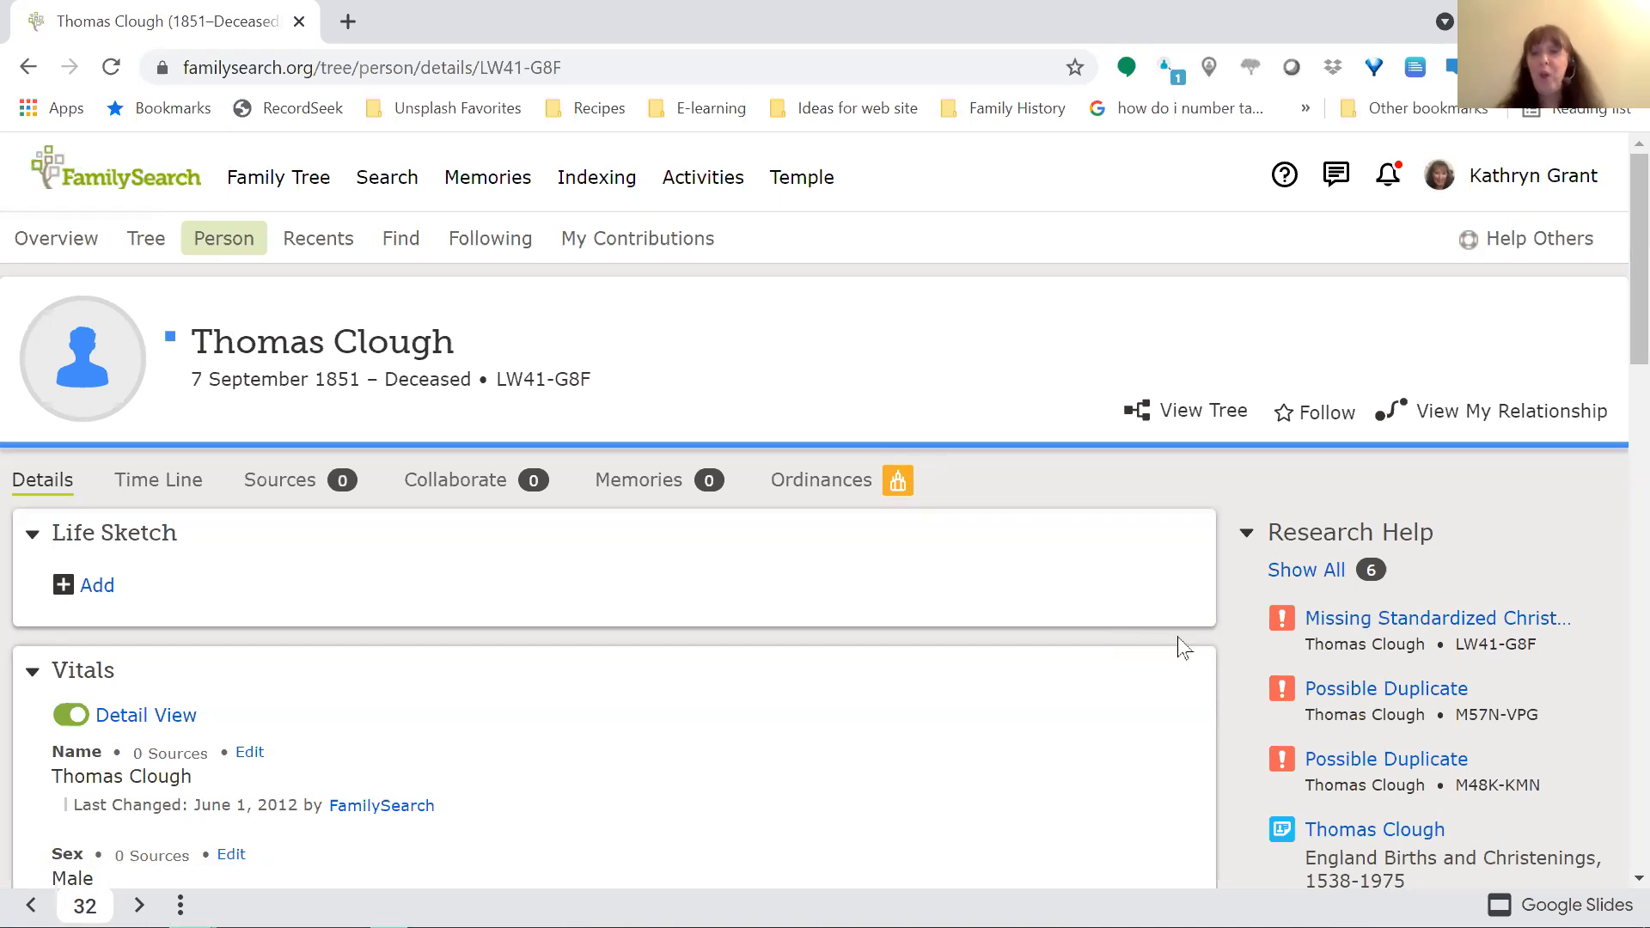
Open the merge review for the first possible duplicate and confirm the two people as a possible match
{"action": "left_click", "coordinate": [1340, 694]}
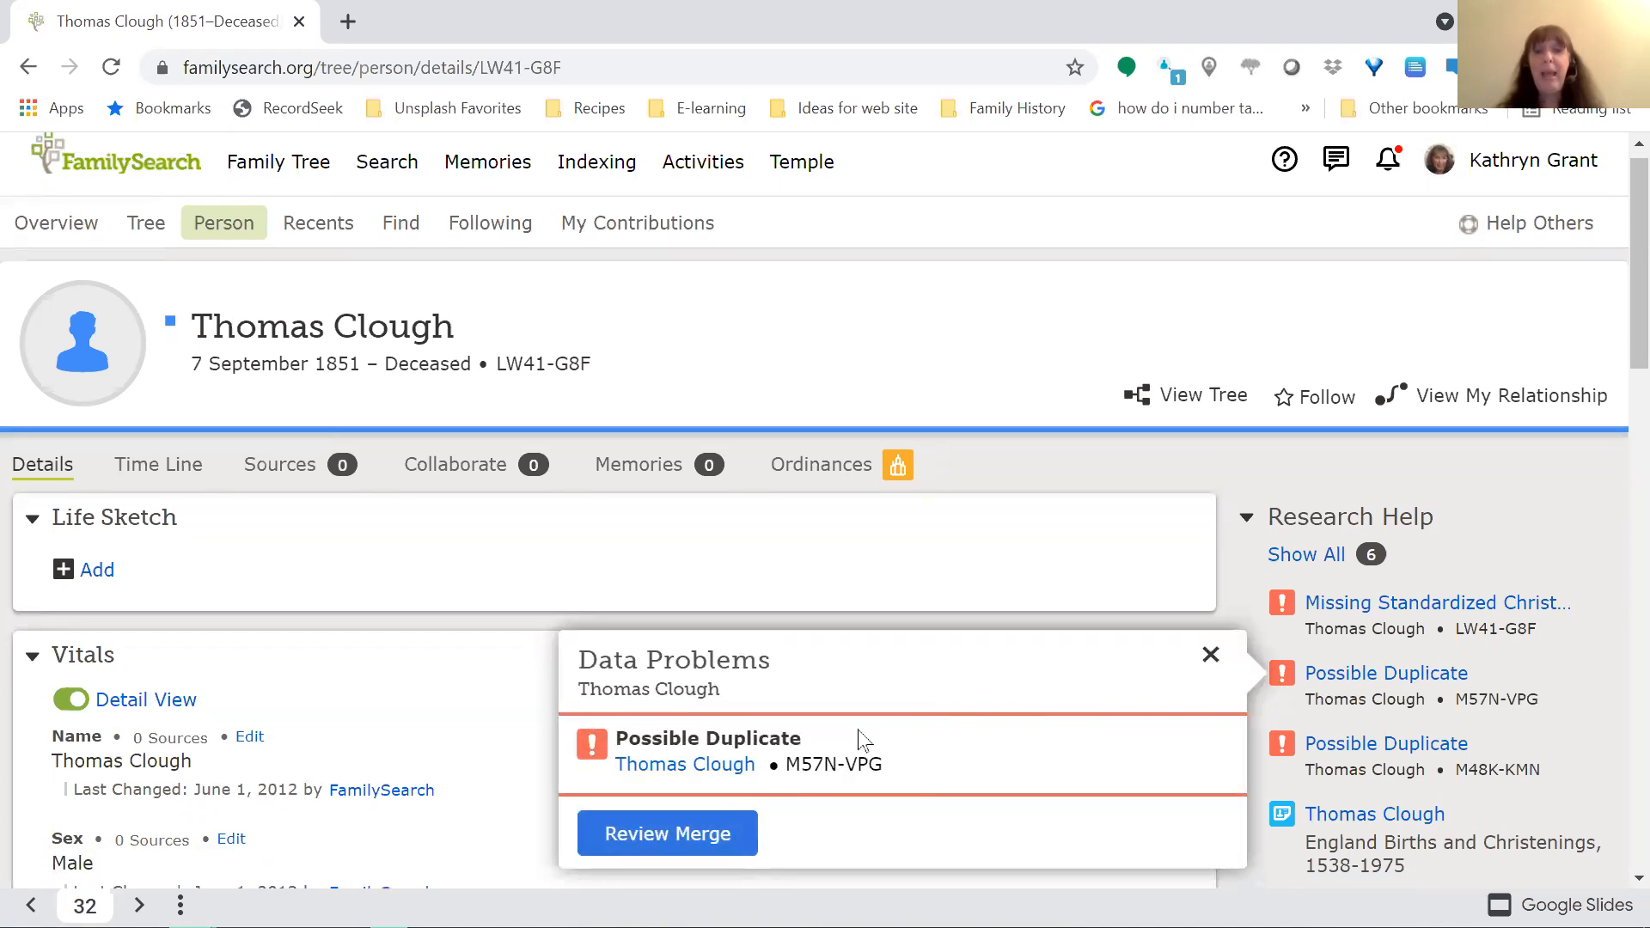
{"action": "left_click", "coordinate": [703, 838]}
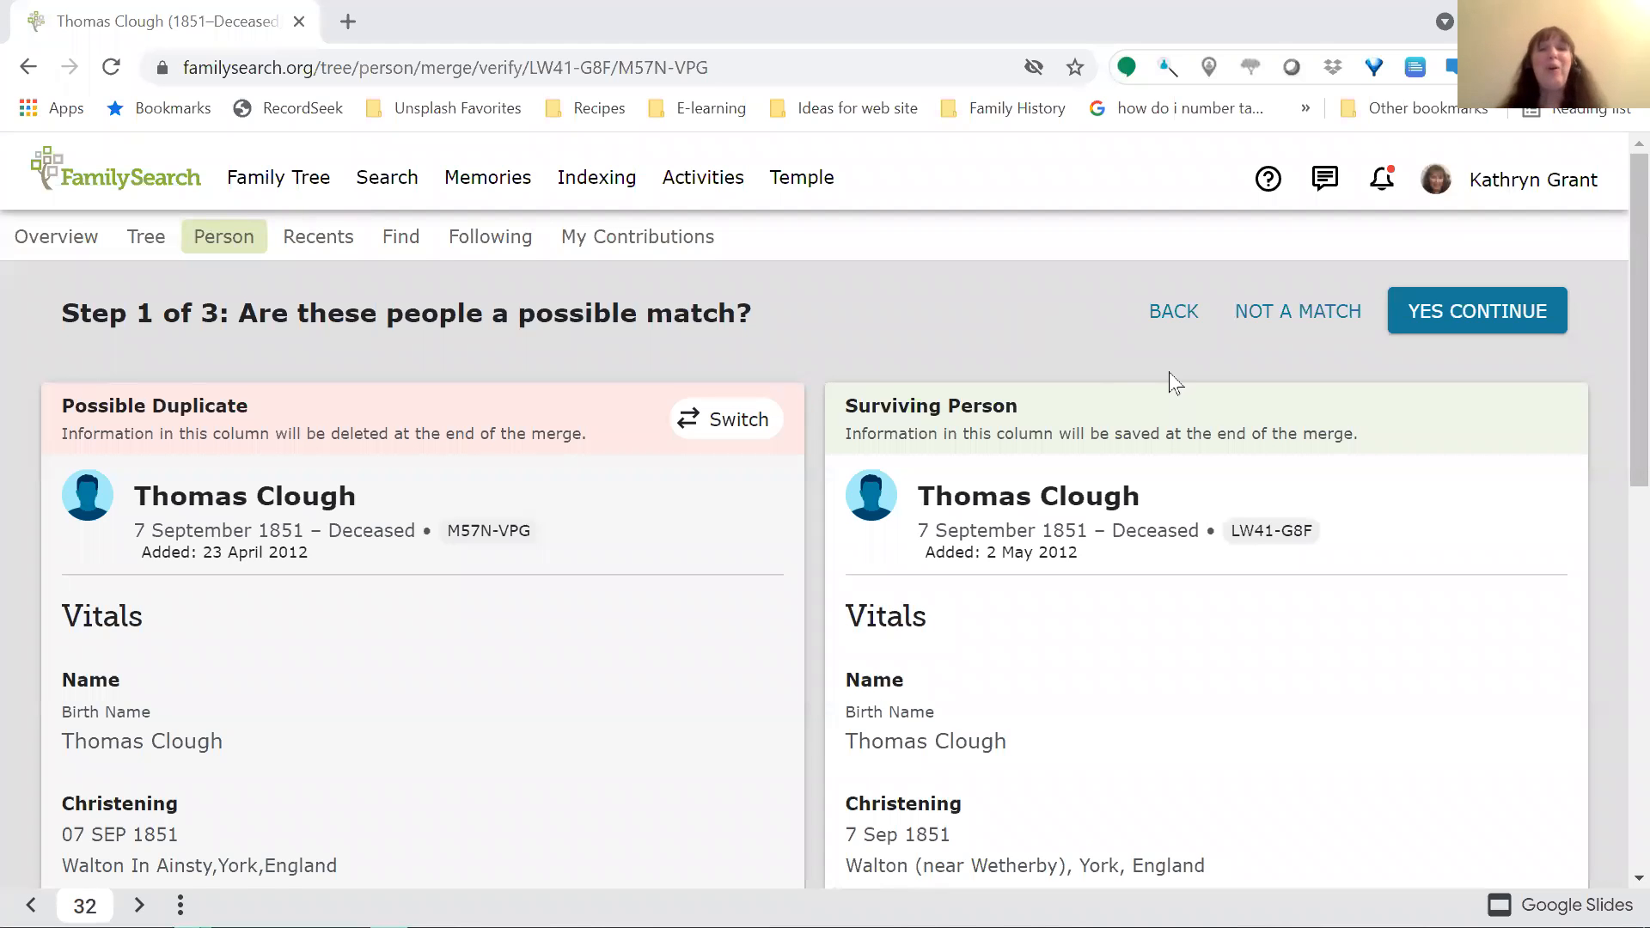
{"action": "scroll", "coordinate": [1170, 373], "scroll_direction": "down", "scroll_amount": 1}
{"action": "scroll", "coordinate": [1172, 379], "scroll_direction": "down", "scroll_amount": 1}
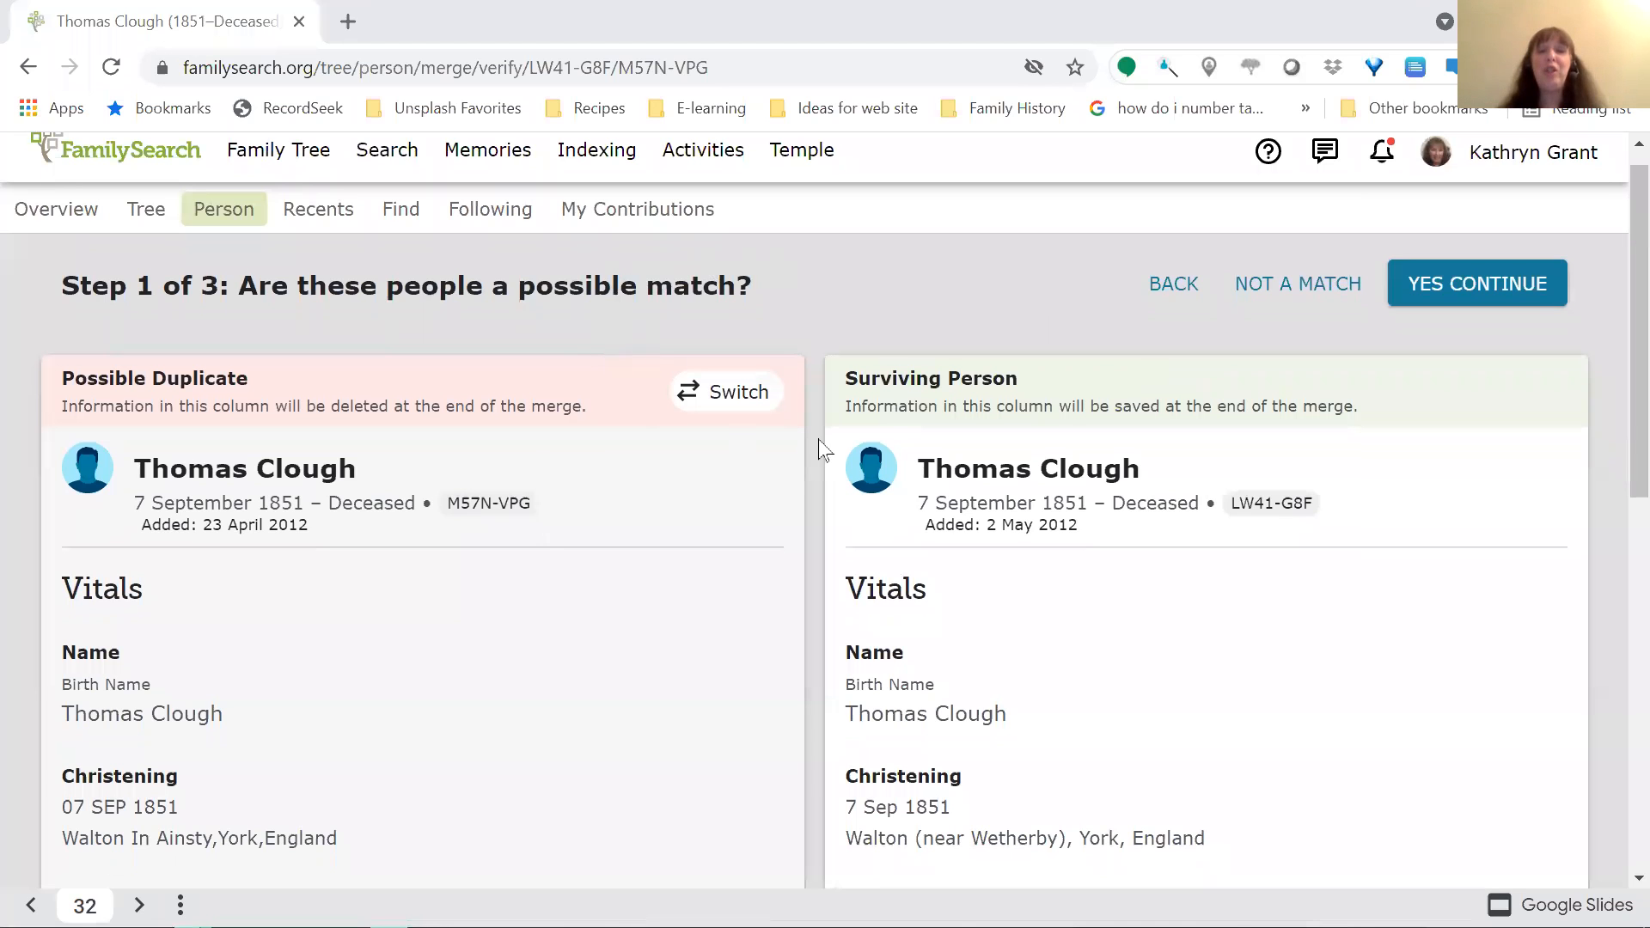
{"action": "scroll", "coordinate": [810, 409], "scroll_direction": "down", "scroll_amount": 3}
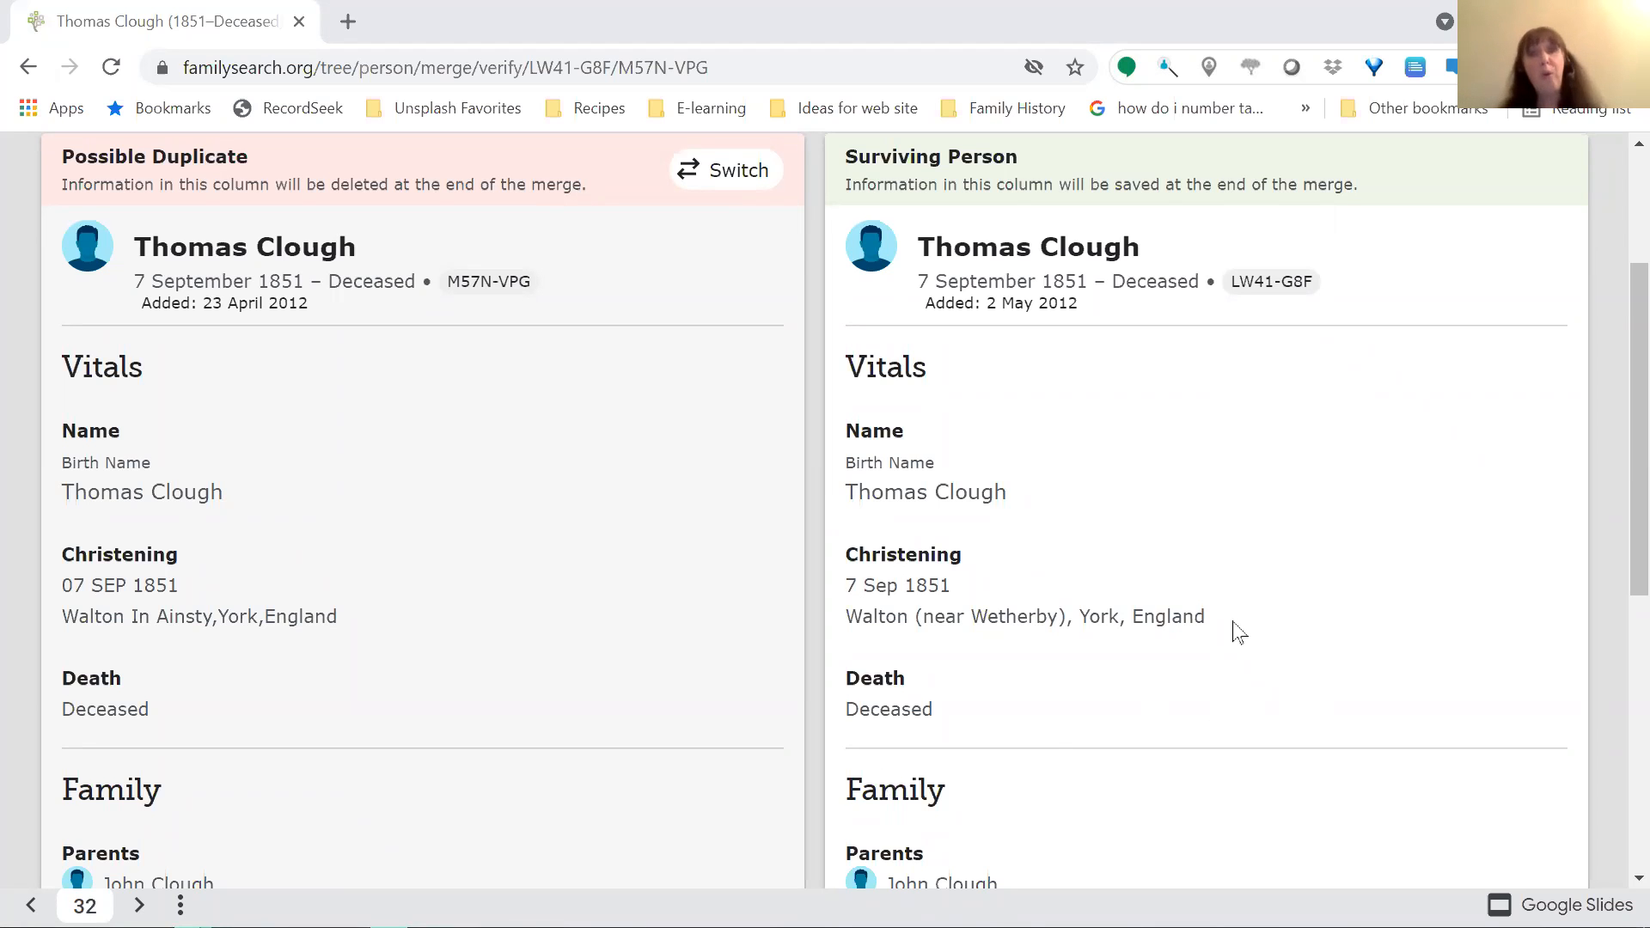
{"action": "scroll", "coordinate": [1238, 632], "scroll_direction": "down", "scroll_amount": 2}
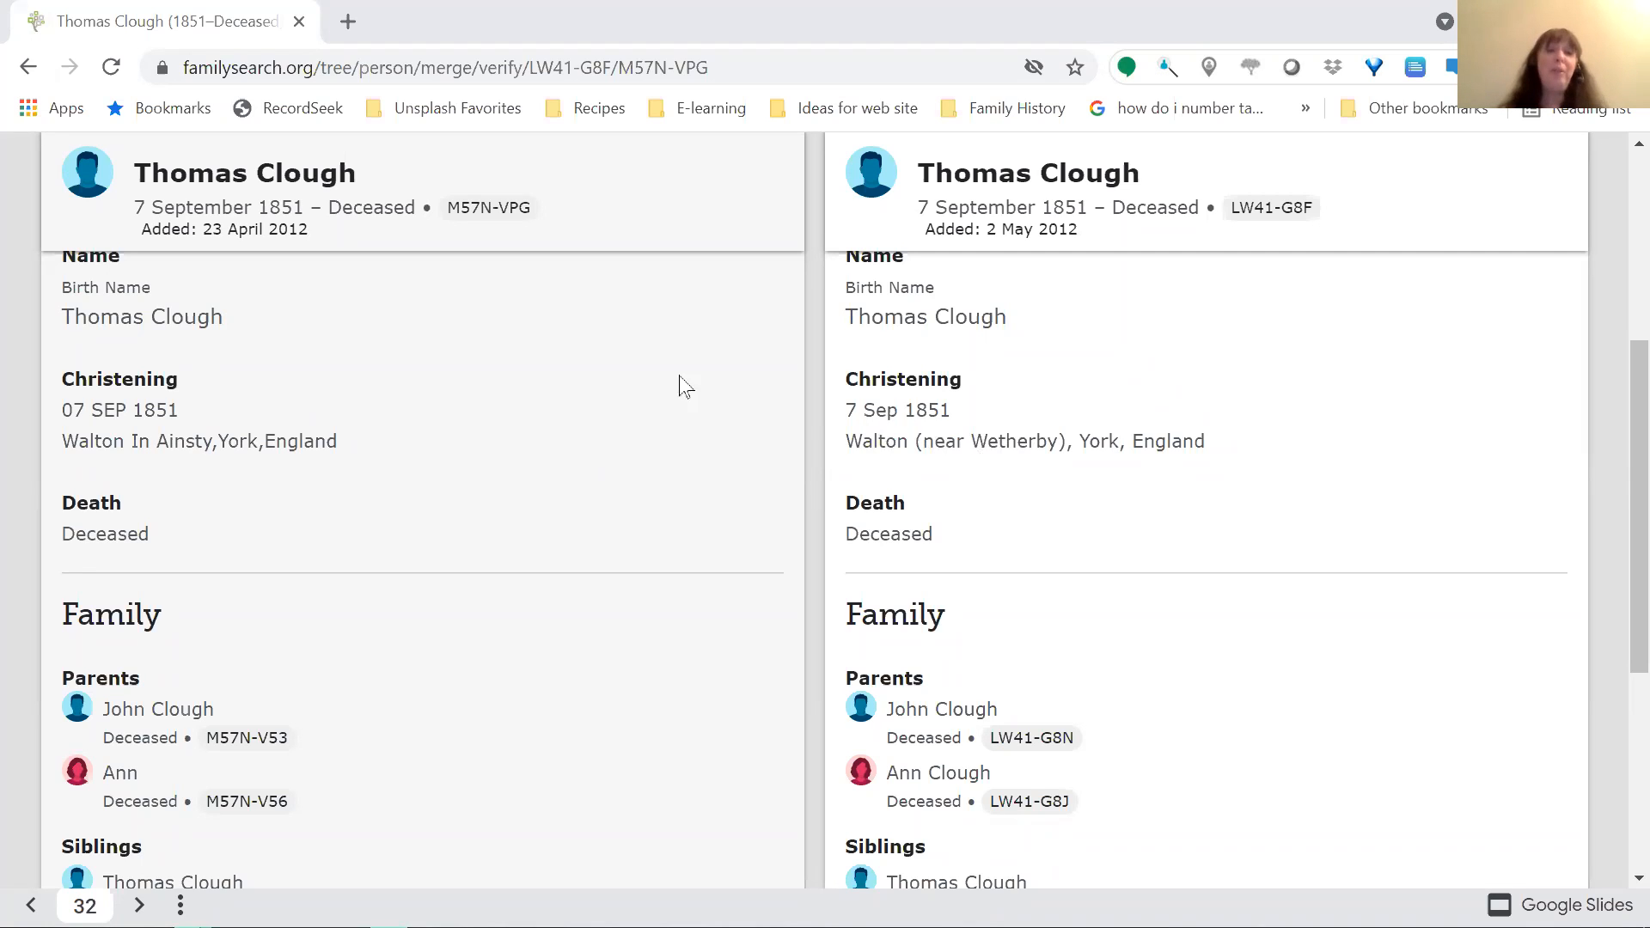
{"action": "mouse_move", "coordinate": [342, 404]}
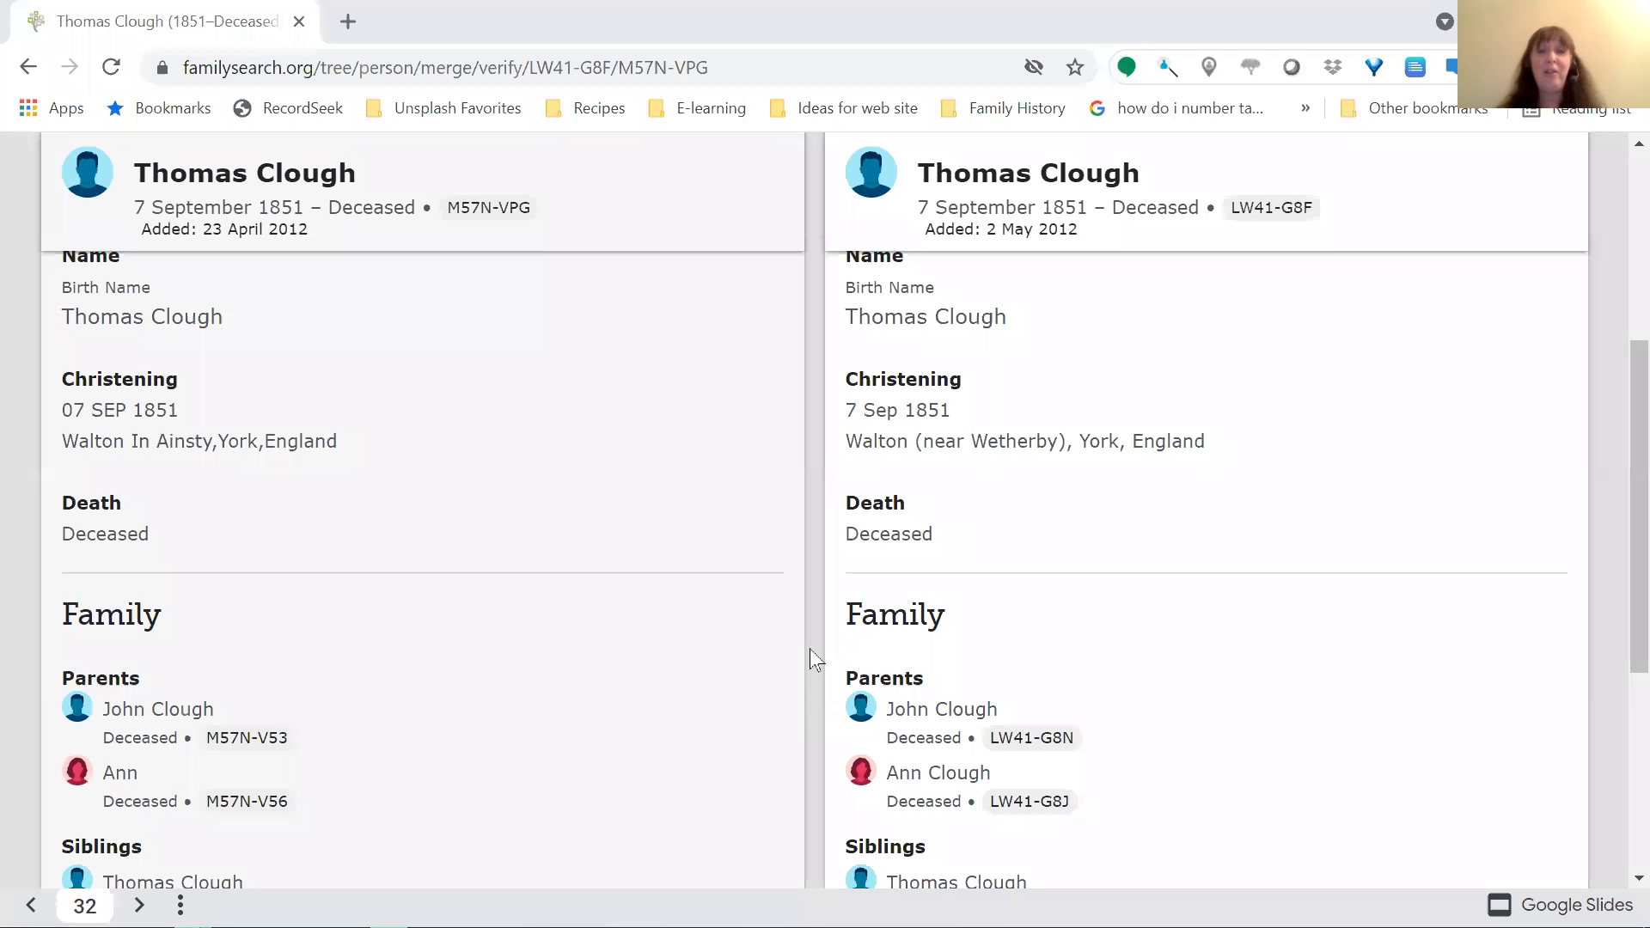
{"action": "scroll", "coordinate": [809, 648], "scroll_direction": "down", "scroll_amount": 2}
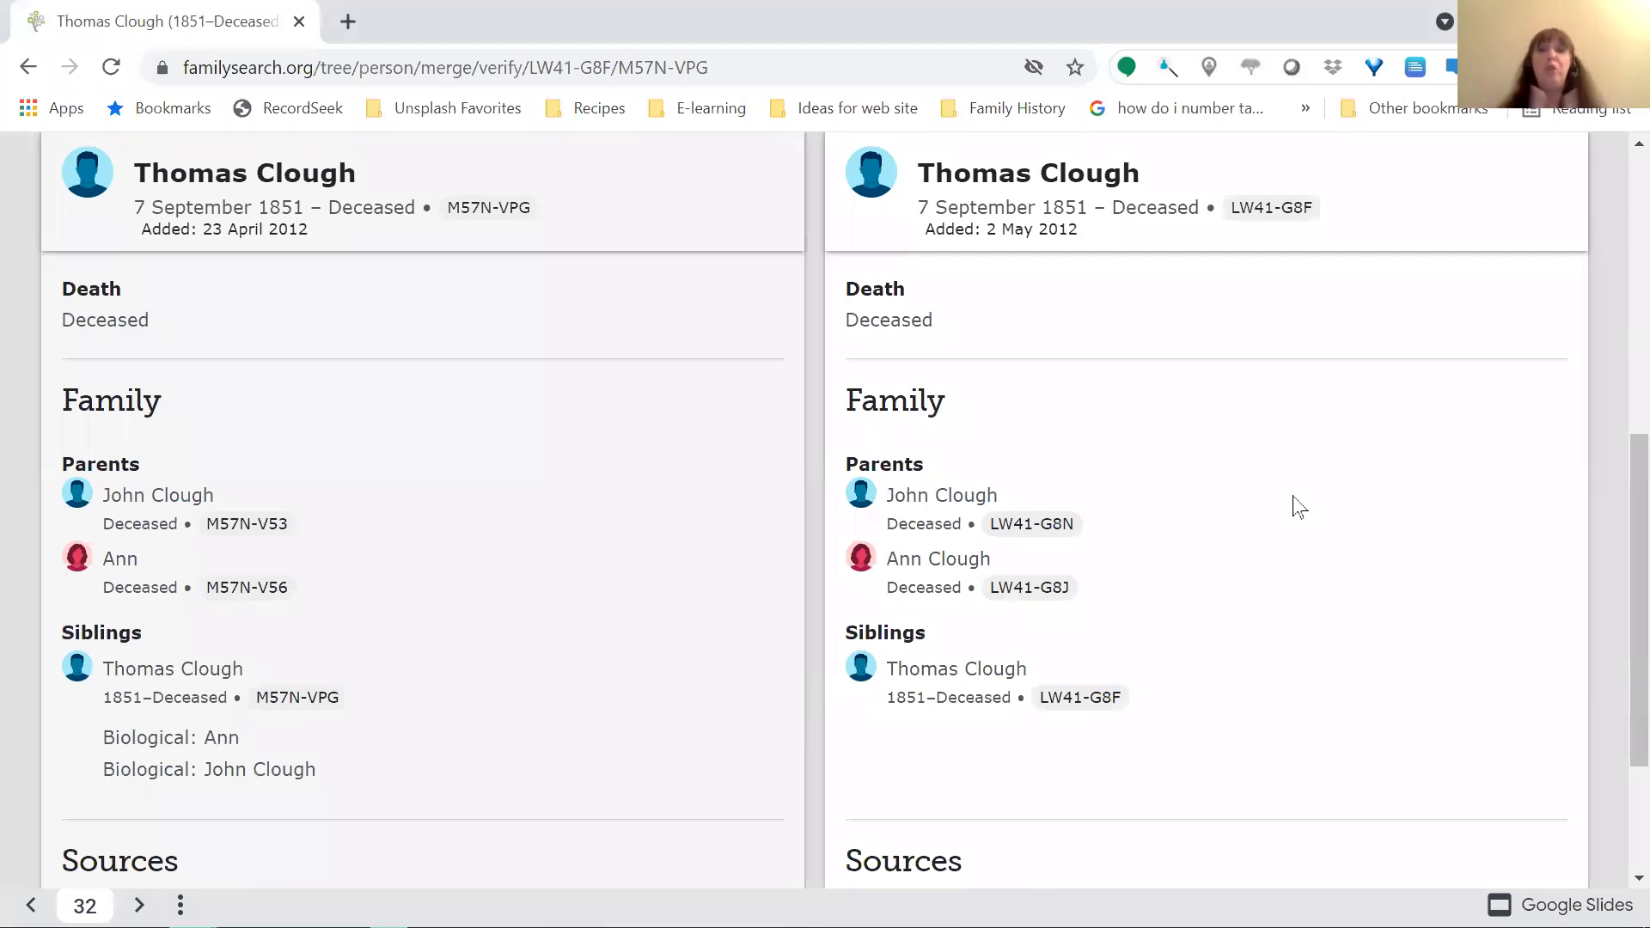
{"action": "scroll", "coordinate": [1299, 507], "scroll_direction": "down", "scroll_amount": 3}
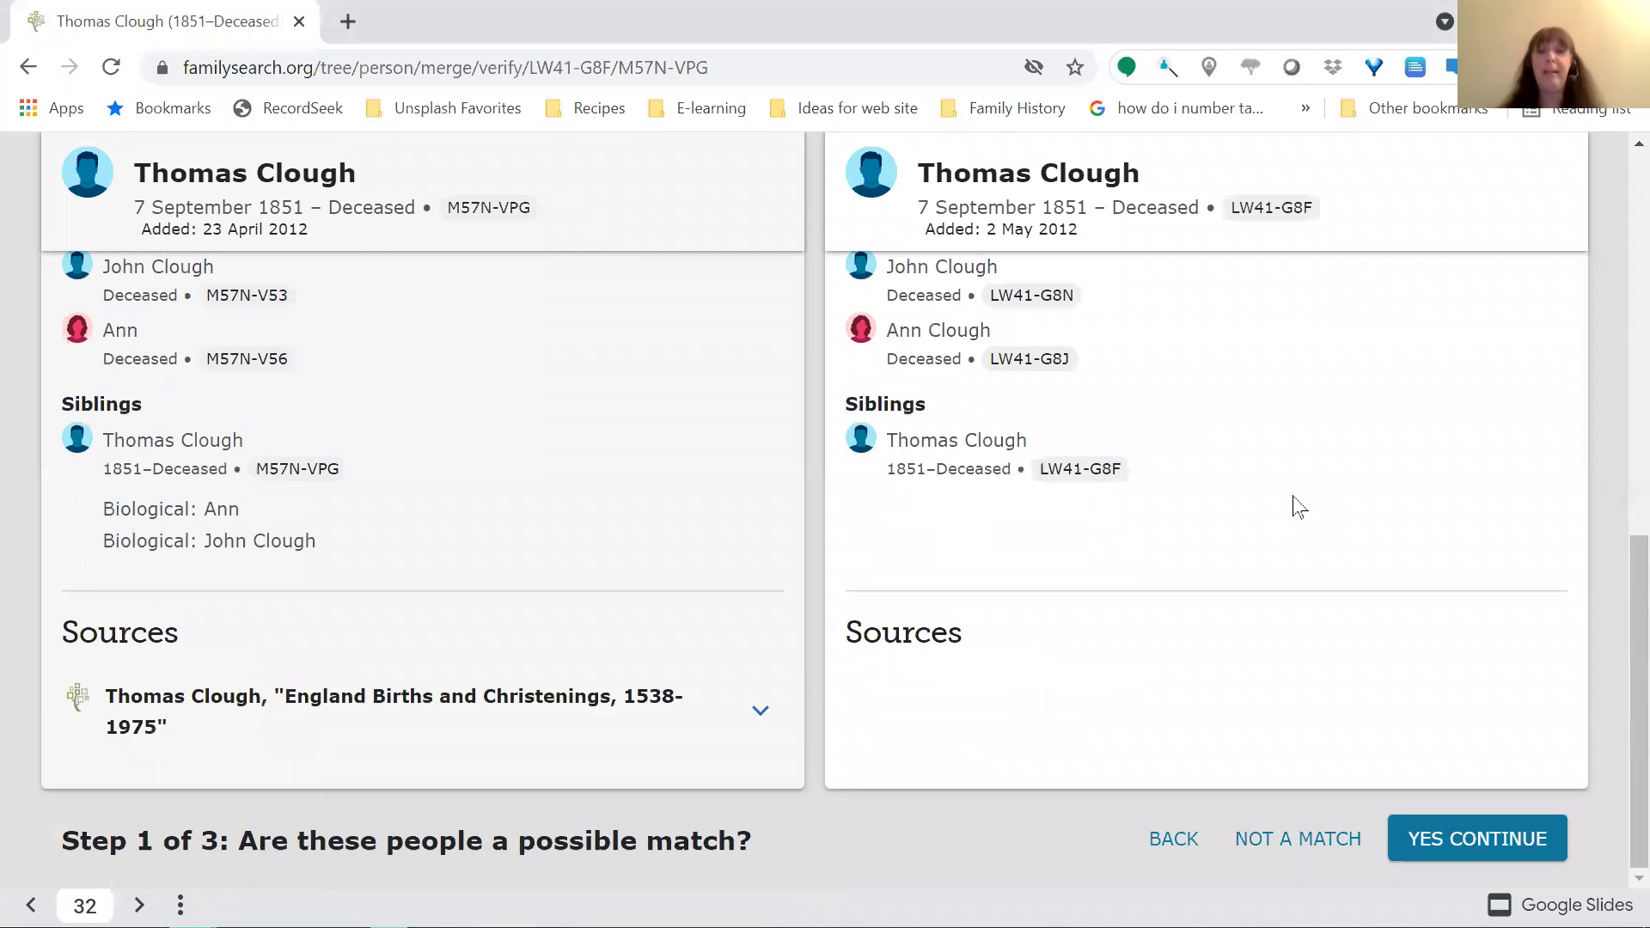
{"action": "left_click", "coordinate": [1467, 870]}
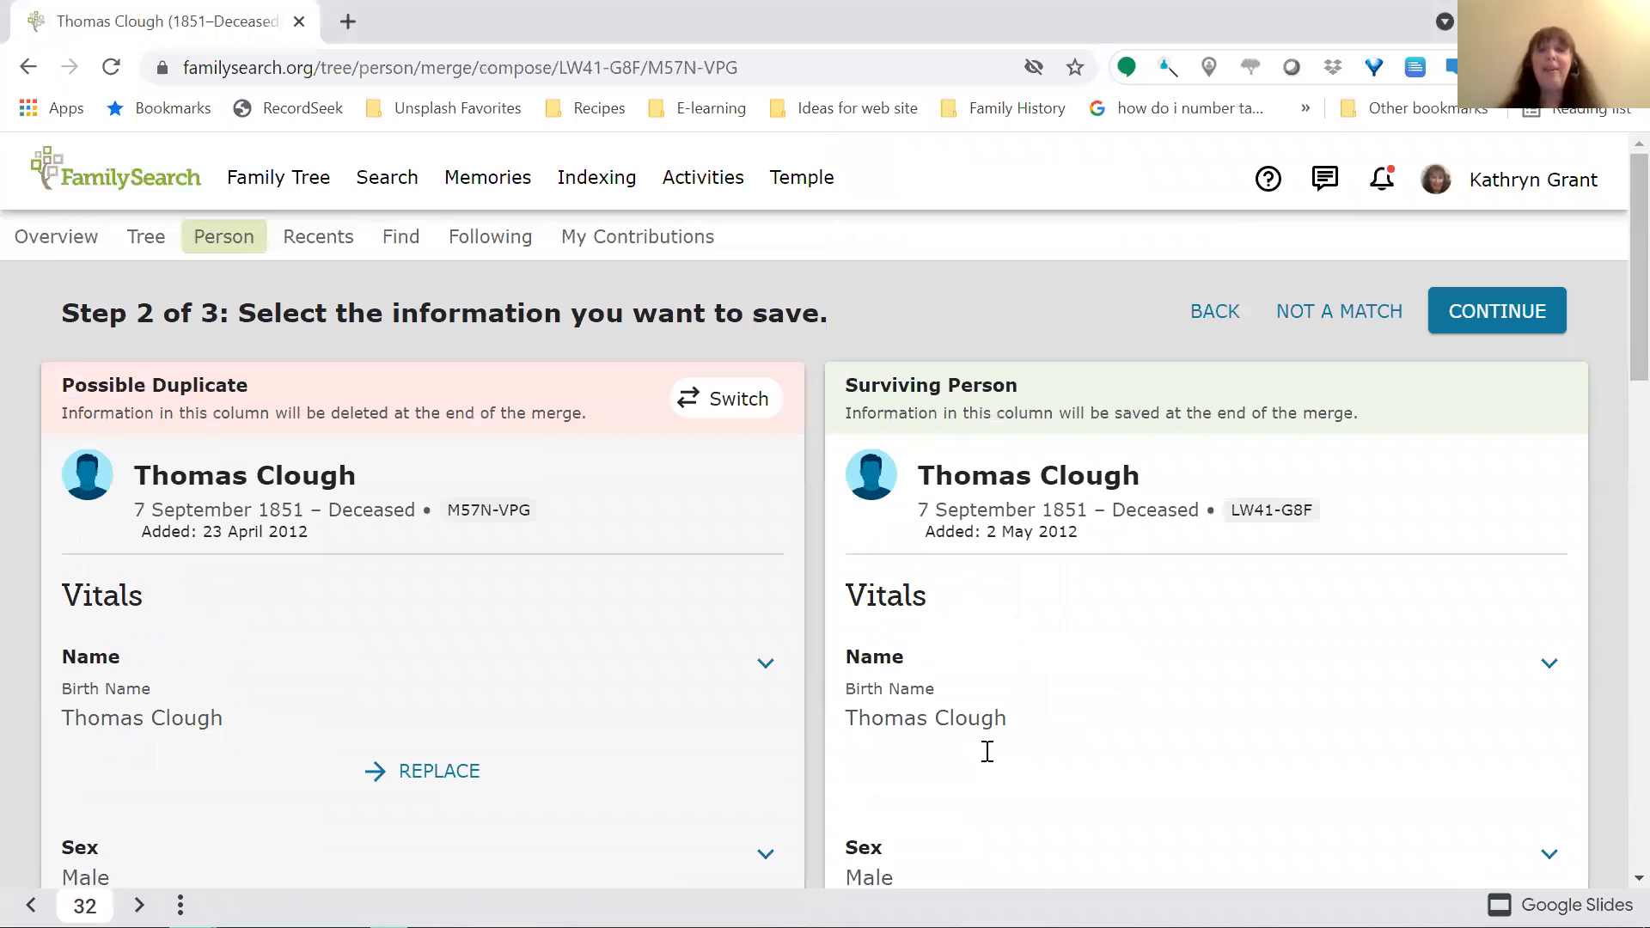
Review the vitals, parents and sources being kept for the surviving person without replacing any, and continue to the final merge step
{"action": "scroll", "coordinate": [983, 752], "scroll_direction": "down", "scroll_amount": 3}
{"action": "scroll", "coordinate": [987, 728], "scroll_direction": "down", "scroll_amount": 5}
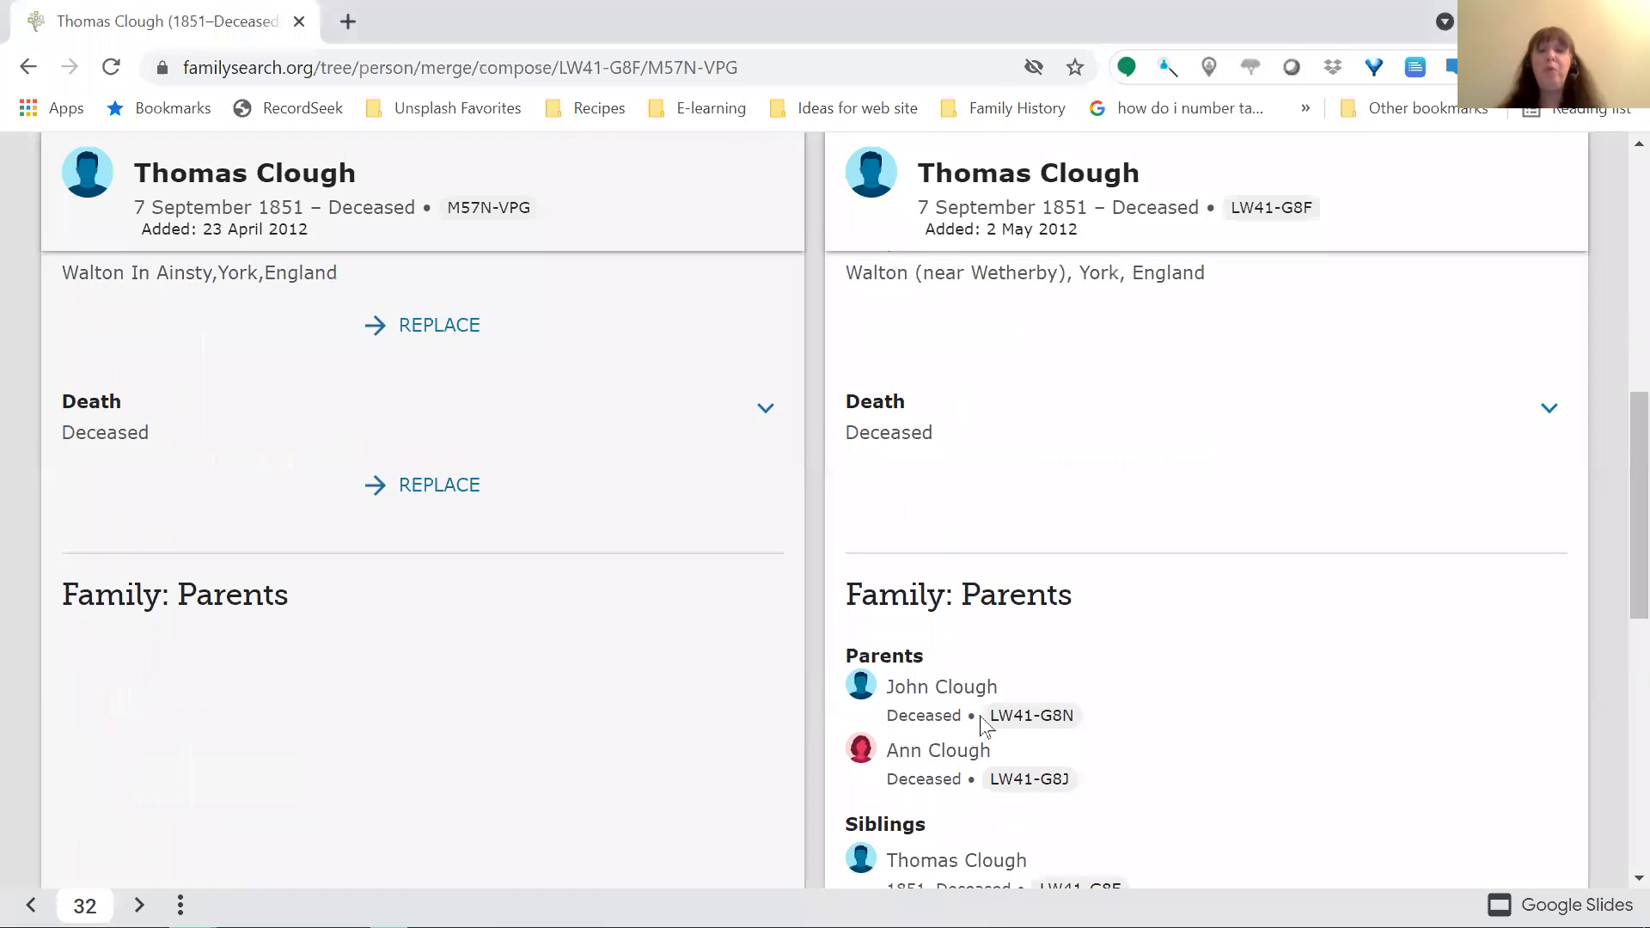
{"action": "scroll", "coordinate": [982, 726], "scroll_direction": "down", "scroll_amount": 2}
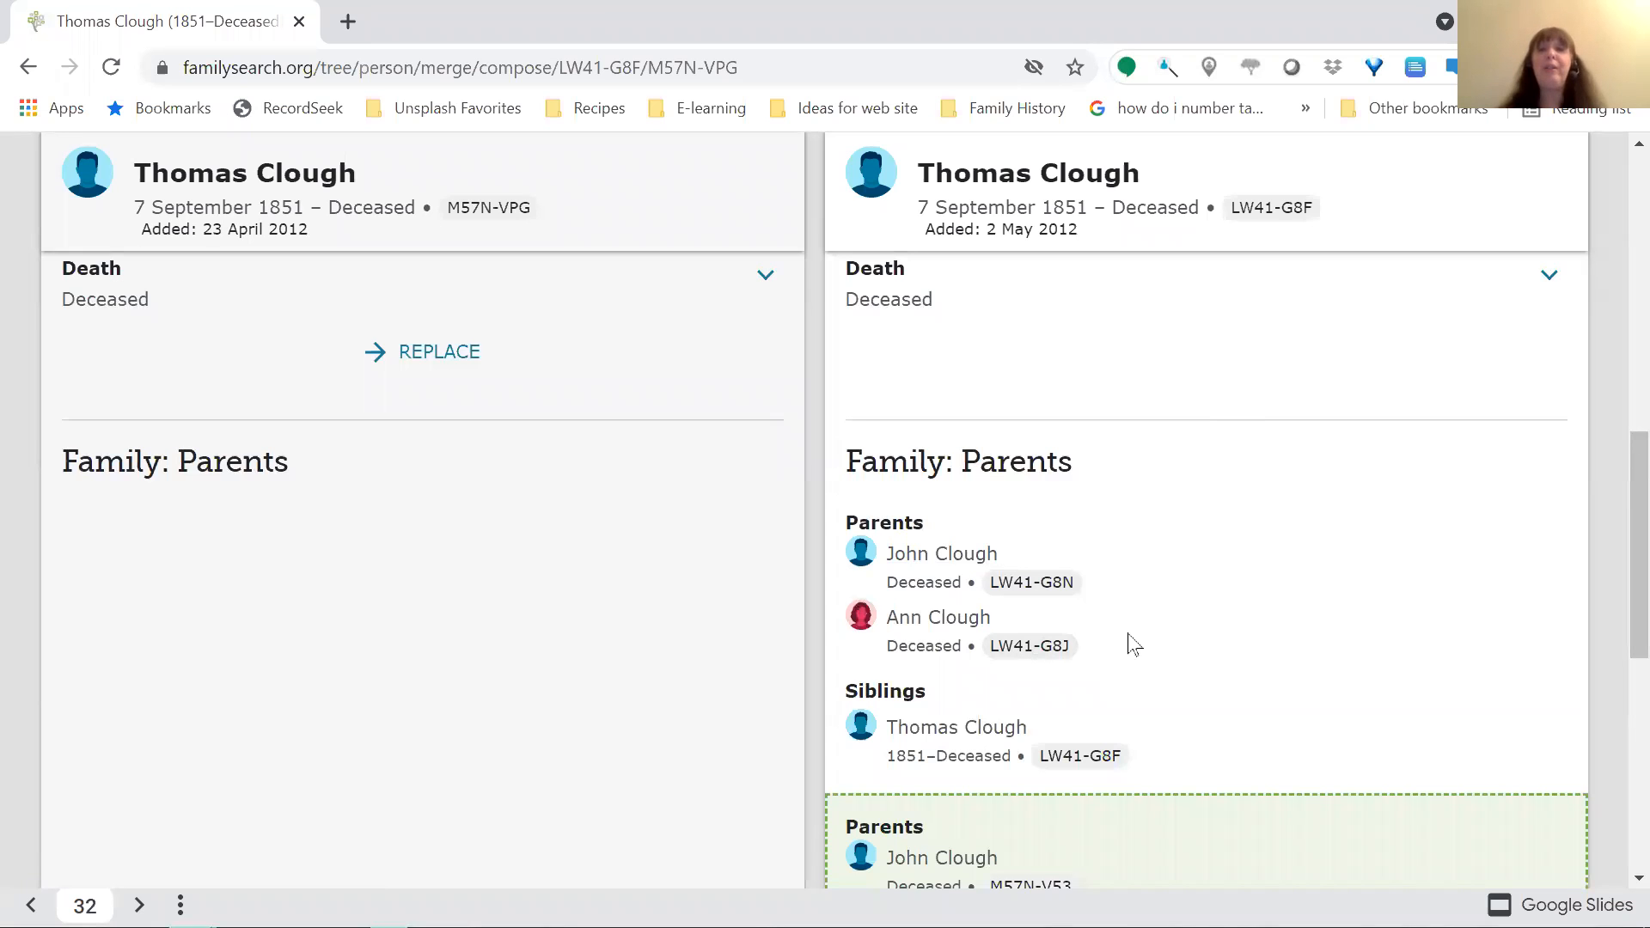
{"action": "scroll", "coordinate": [1133, 644], "scroll_direction": "up", "scroll_amount": 5}
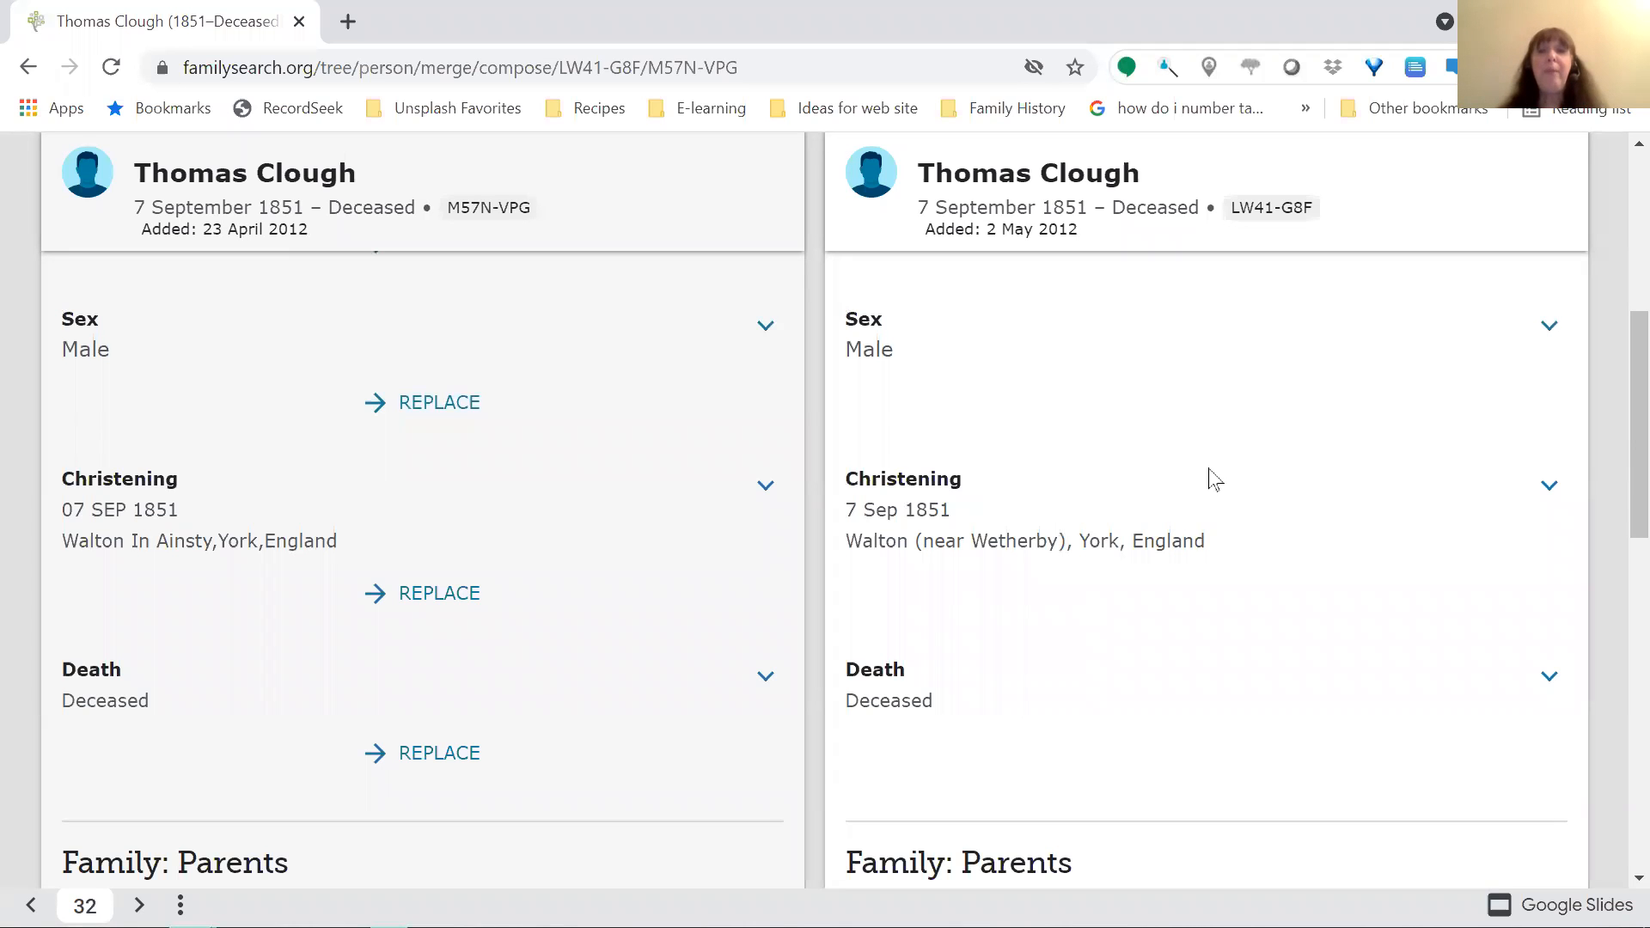
{"action": "scroll", "coordinate": [1213, 480], "scroll_direction": "down", "scroll_amount": 2}
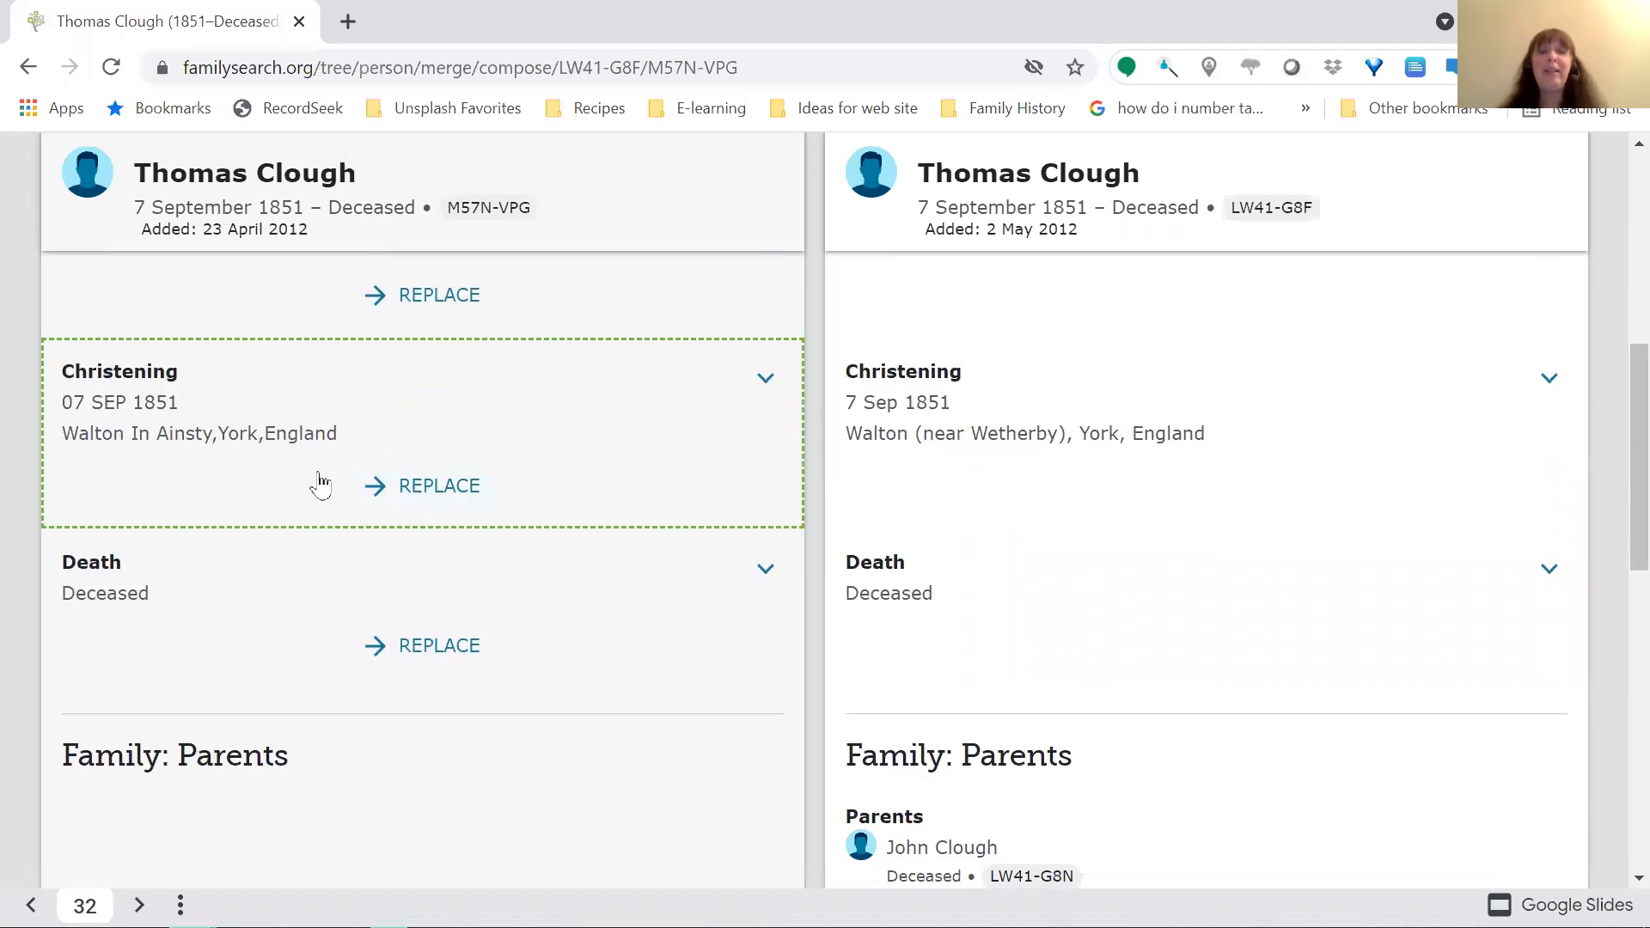
{"action": "scroll", "coordinate": [1176, 547], "scroll_direction": "down", "scroll_amount": 3}
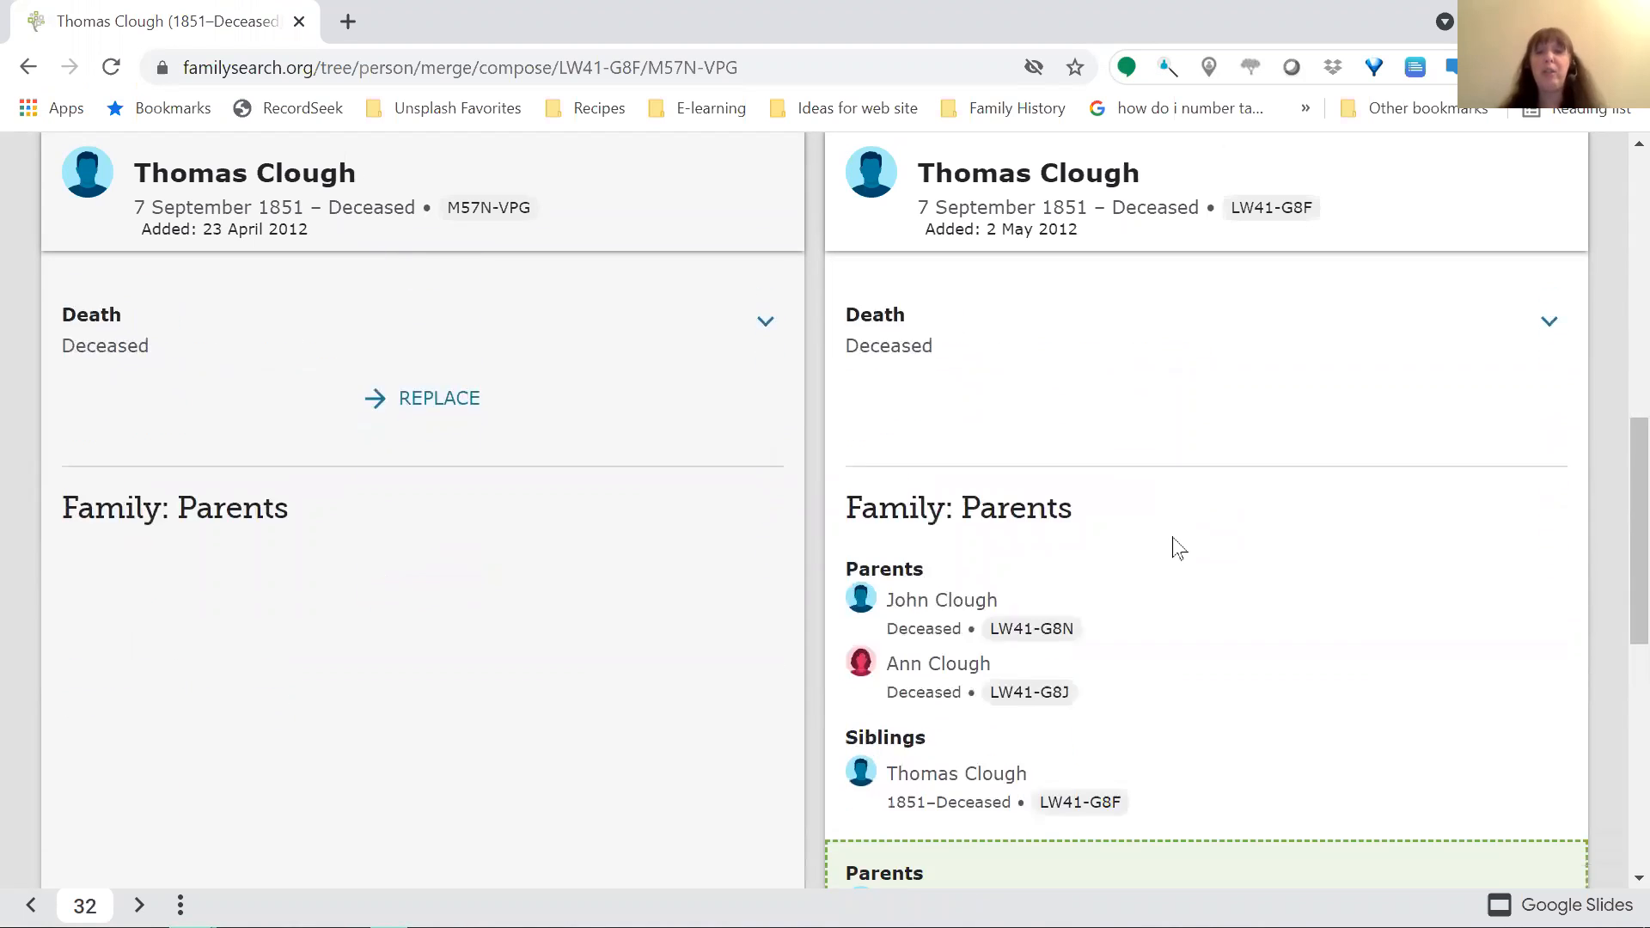
{"action": "scroll", "coordinate": [1179, 548], "scroll_direction": "down", "scroll_amount": 4}
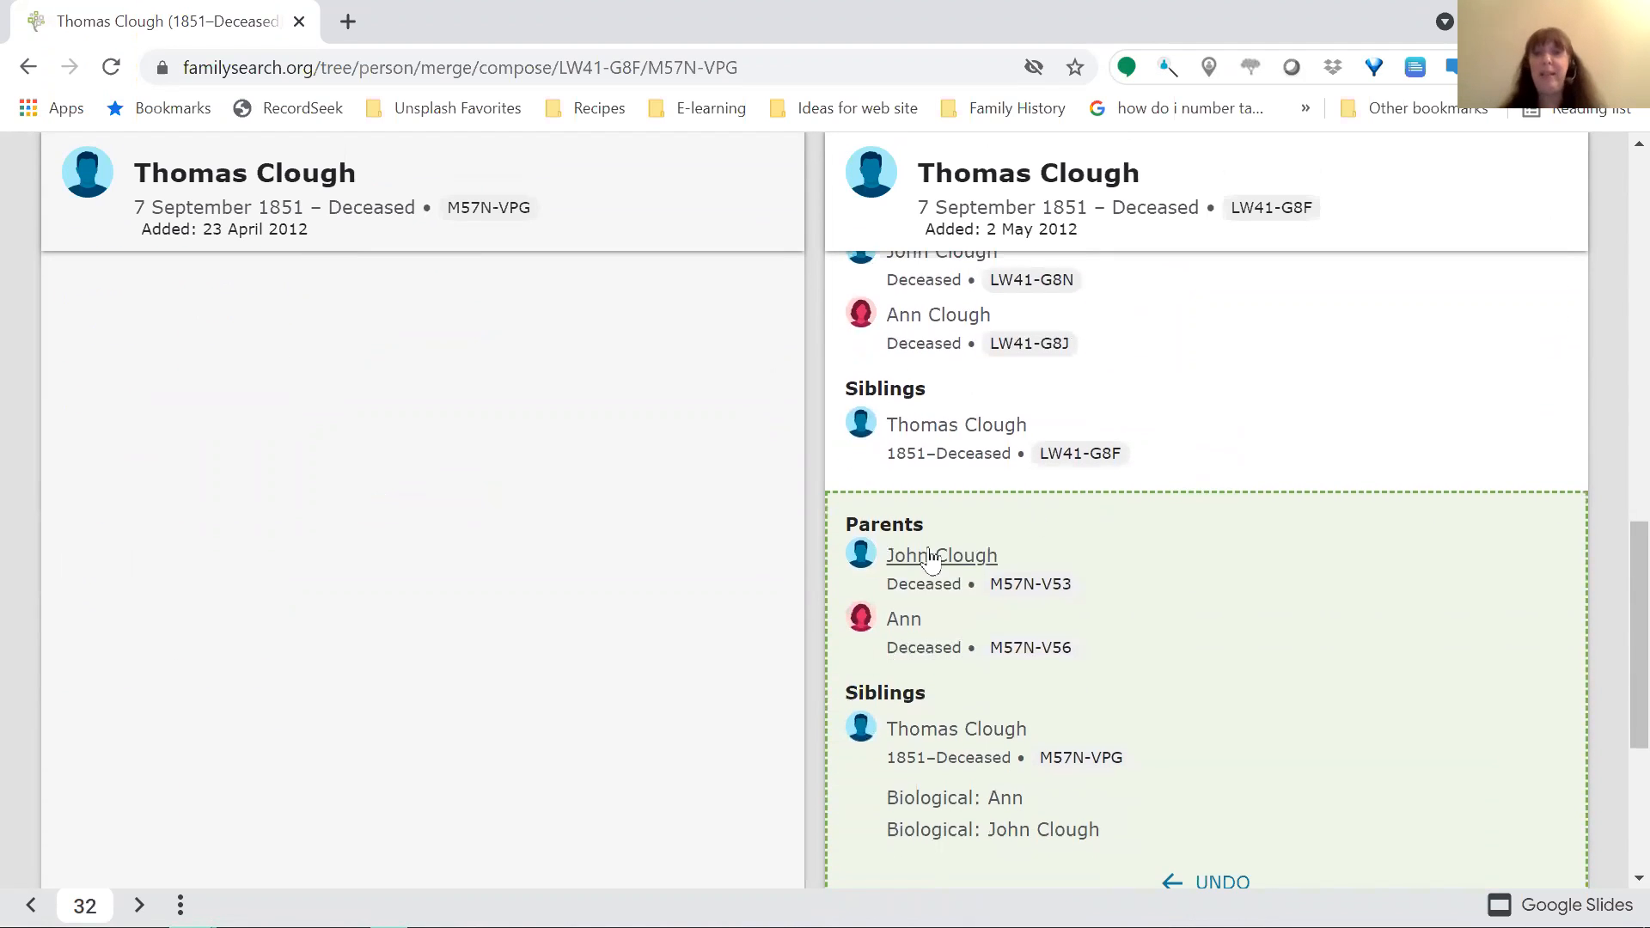
{"action": "scroll", "coordinate": [1007, 609], "scroll_direction": "down", "scroll_amount": 5}
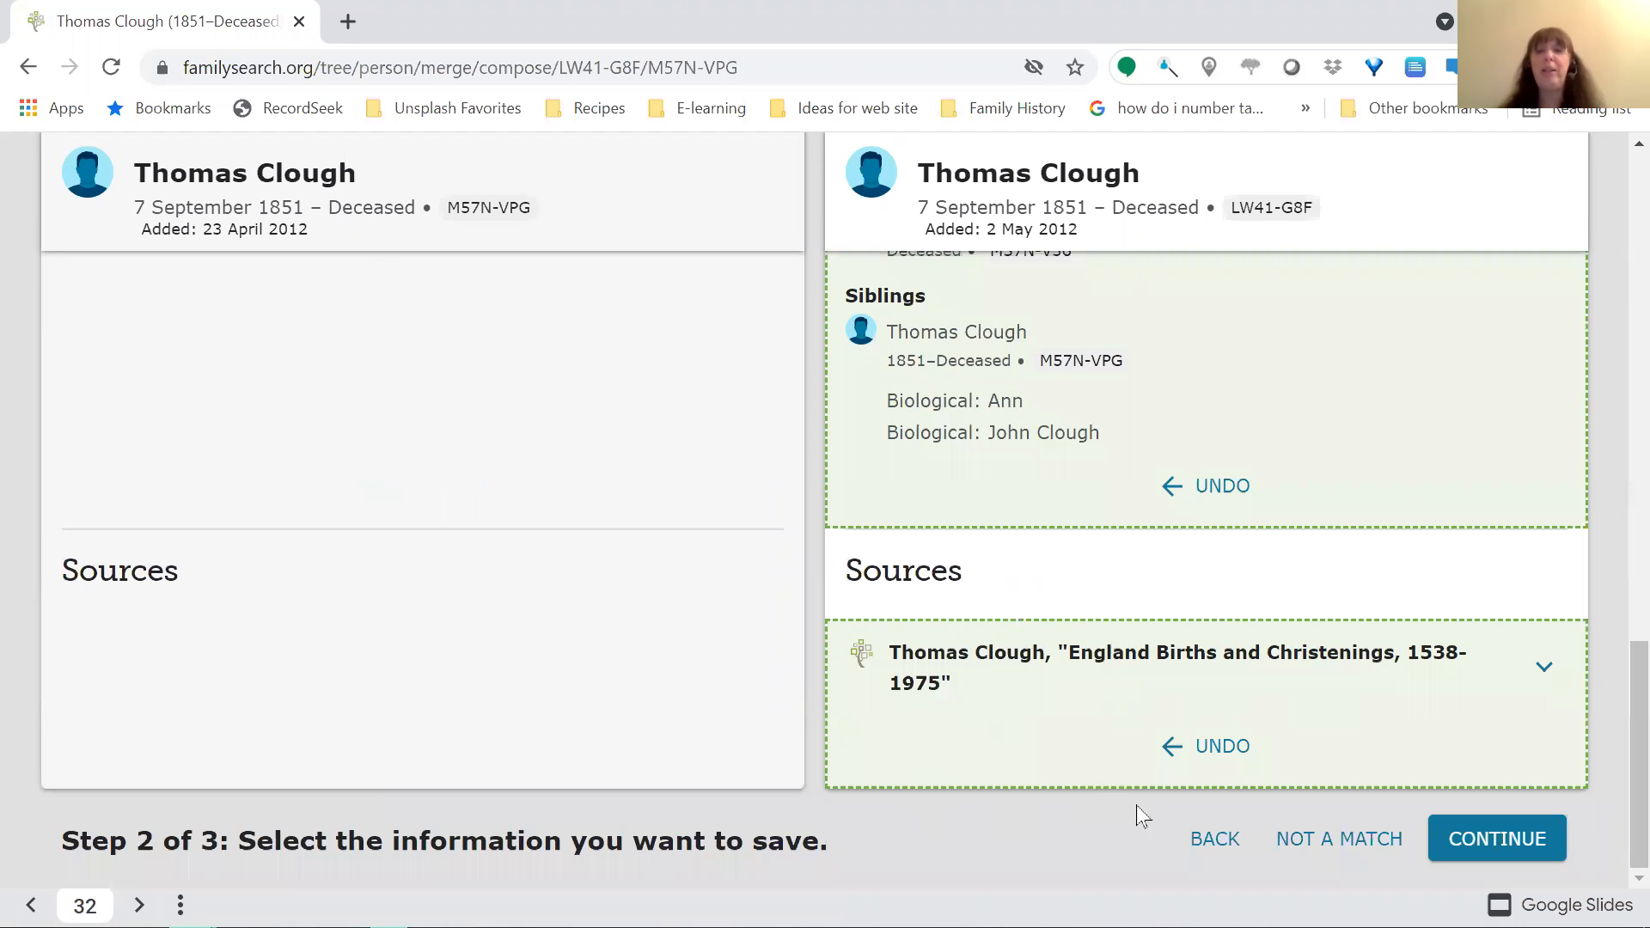
{"action": "left_click", "coordinate": [1497, 840]}
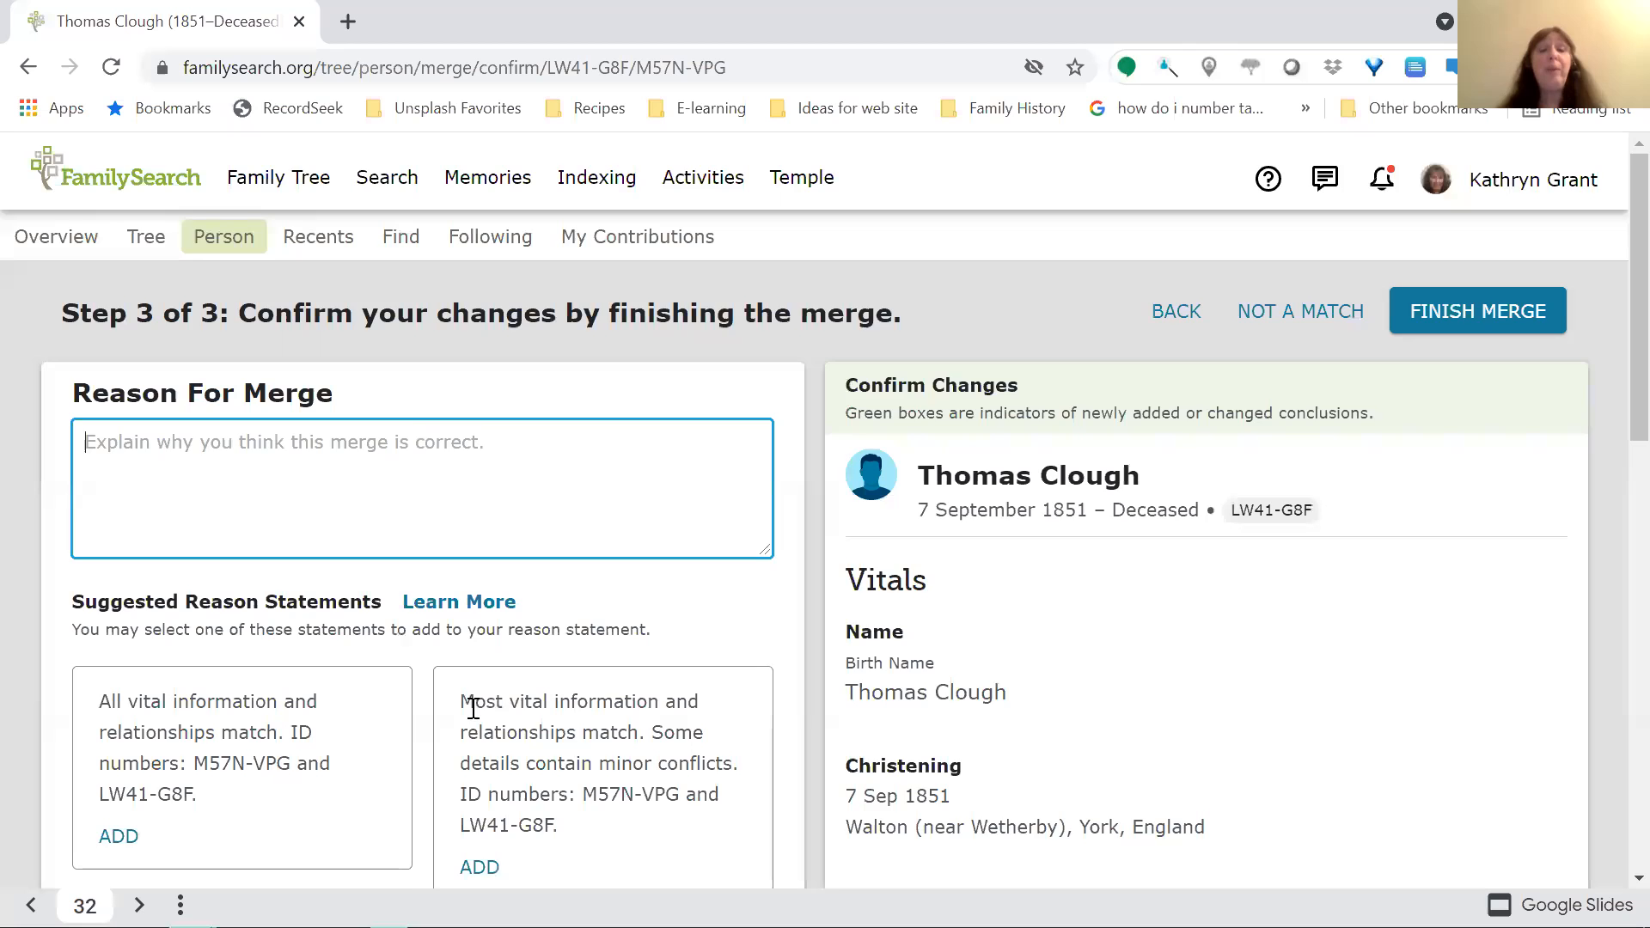
Add the suggested merge reason stating that all vital information and relationships match
{"action": "scroll", "coordinate": [472, 707], "scroll_direction": "down", "scroll_amount": 3}
{"action": "scroll", "coordinate": [474, 707], "scroll_direction": "down", "scroll_amount": 3}
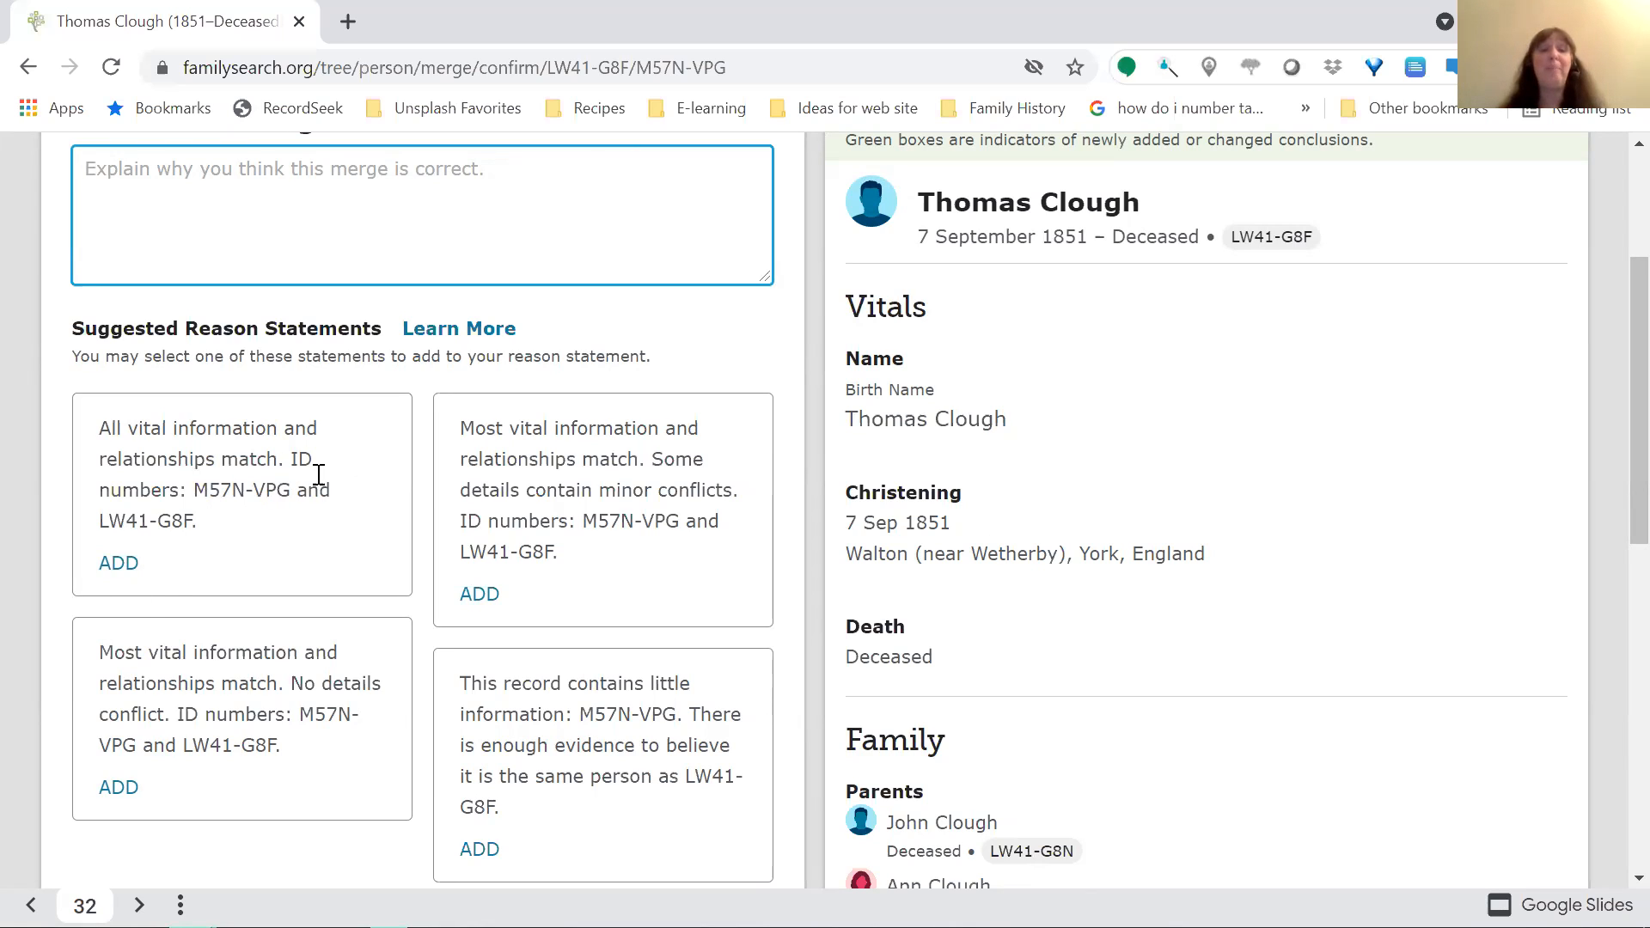
{"action": "left_click", "coordinate": [127, 569]}
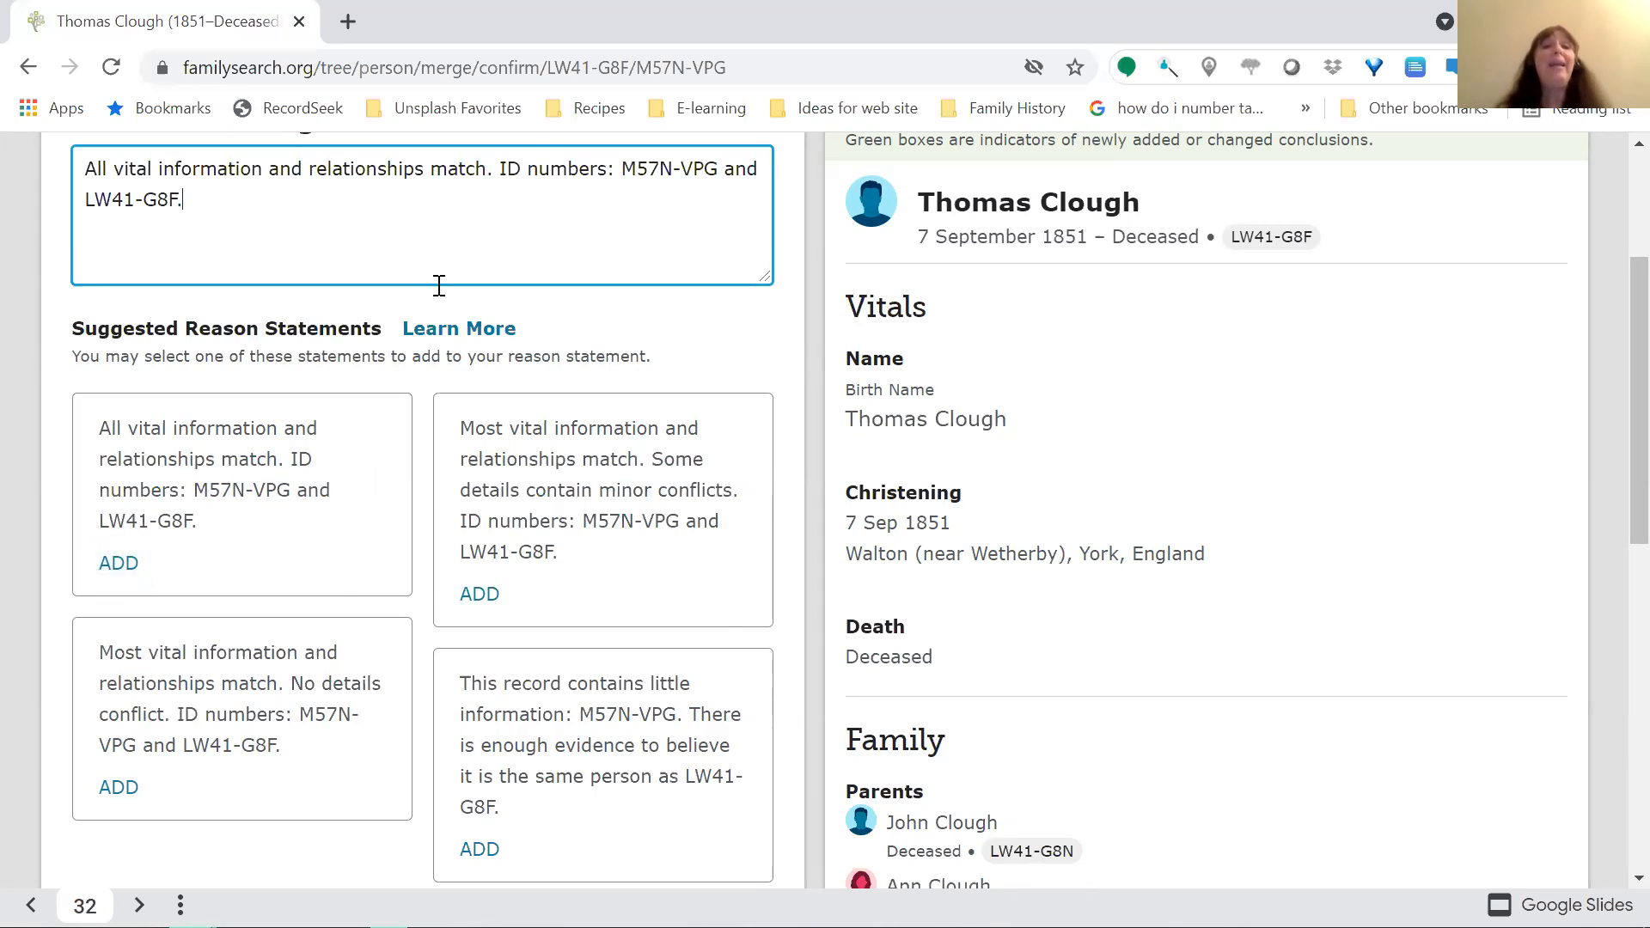
{"action": "scroll", "coordinate": [439, 286], "scroll_direction": "up", "scroll_amount": 1}
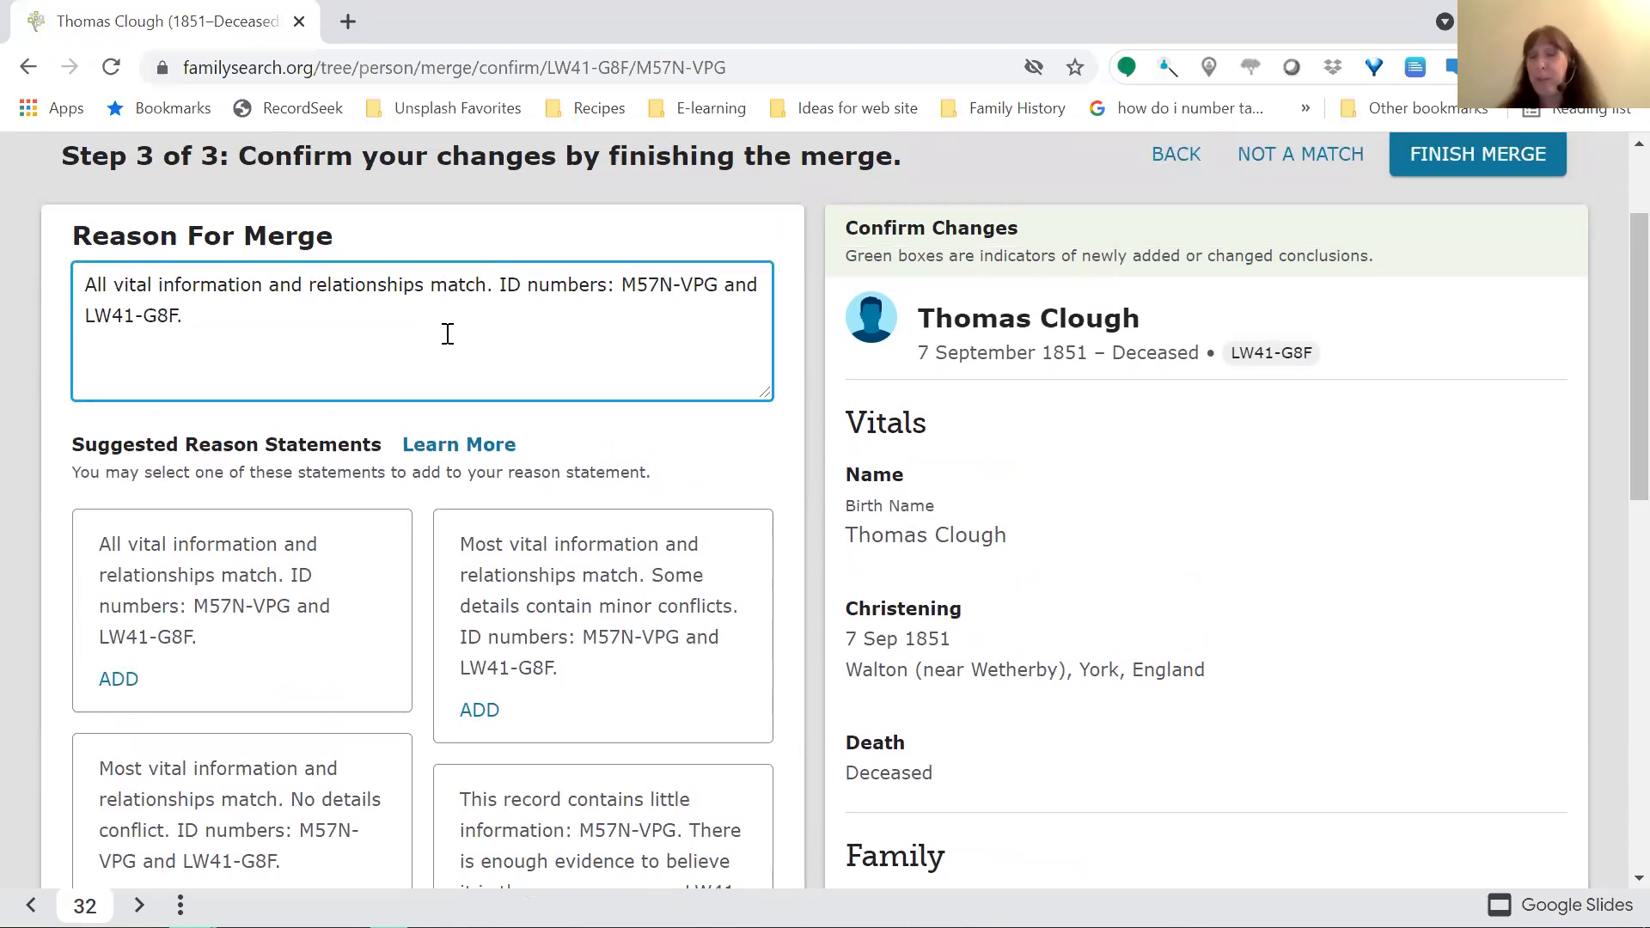
Replace the merge reason text with "same person"
{"action": "left_click_drag", "start_coordinate": [245, 311], "coordinate": [2, 262]}
{"action": "type", "text": "s"}
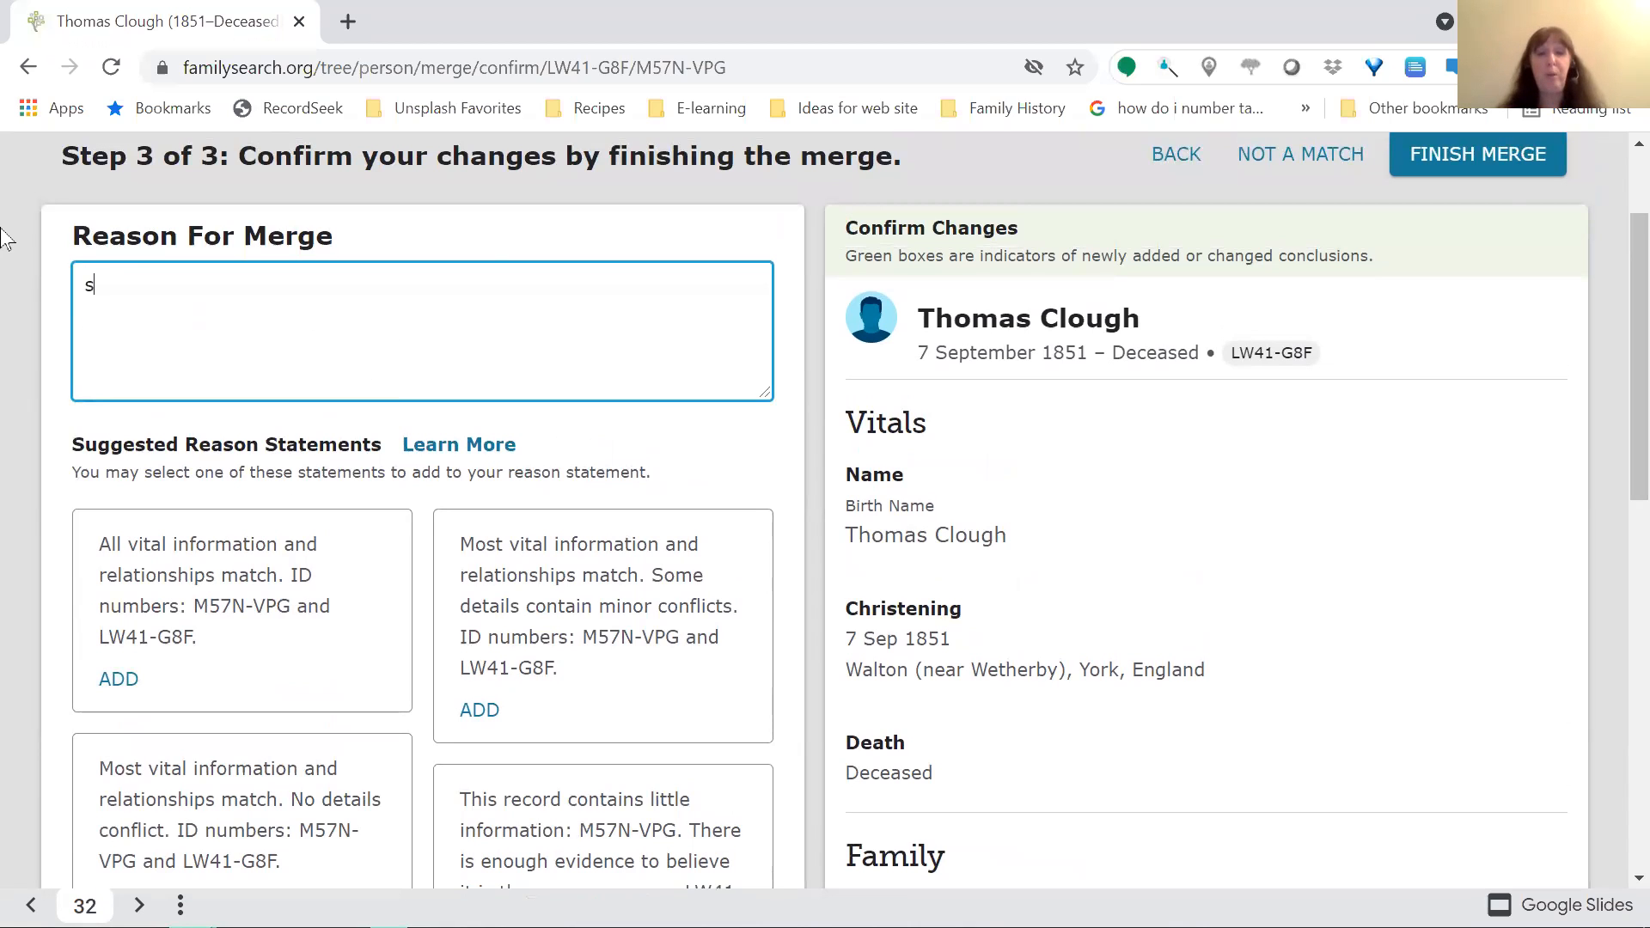
{"action": "type", "text": "ame person"}
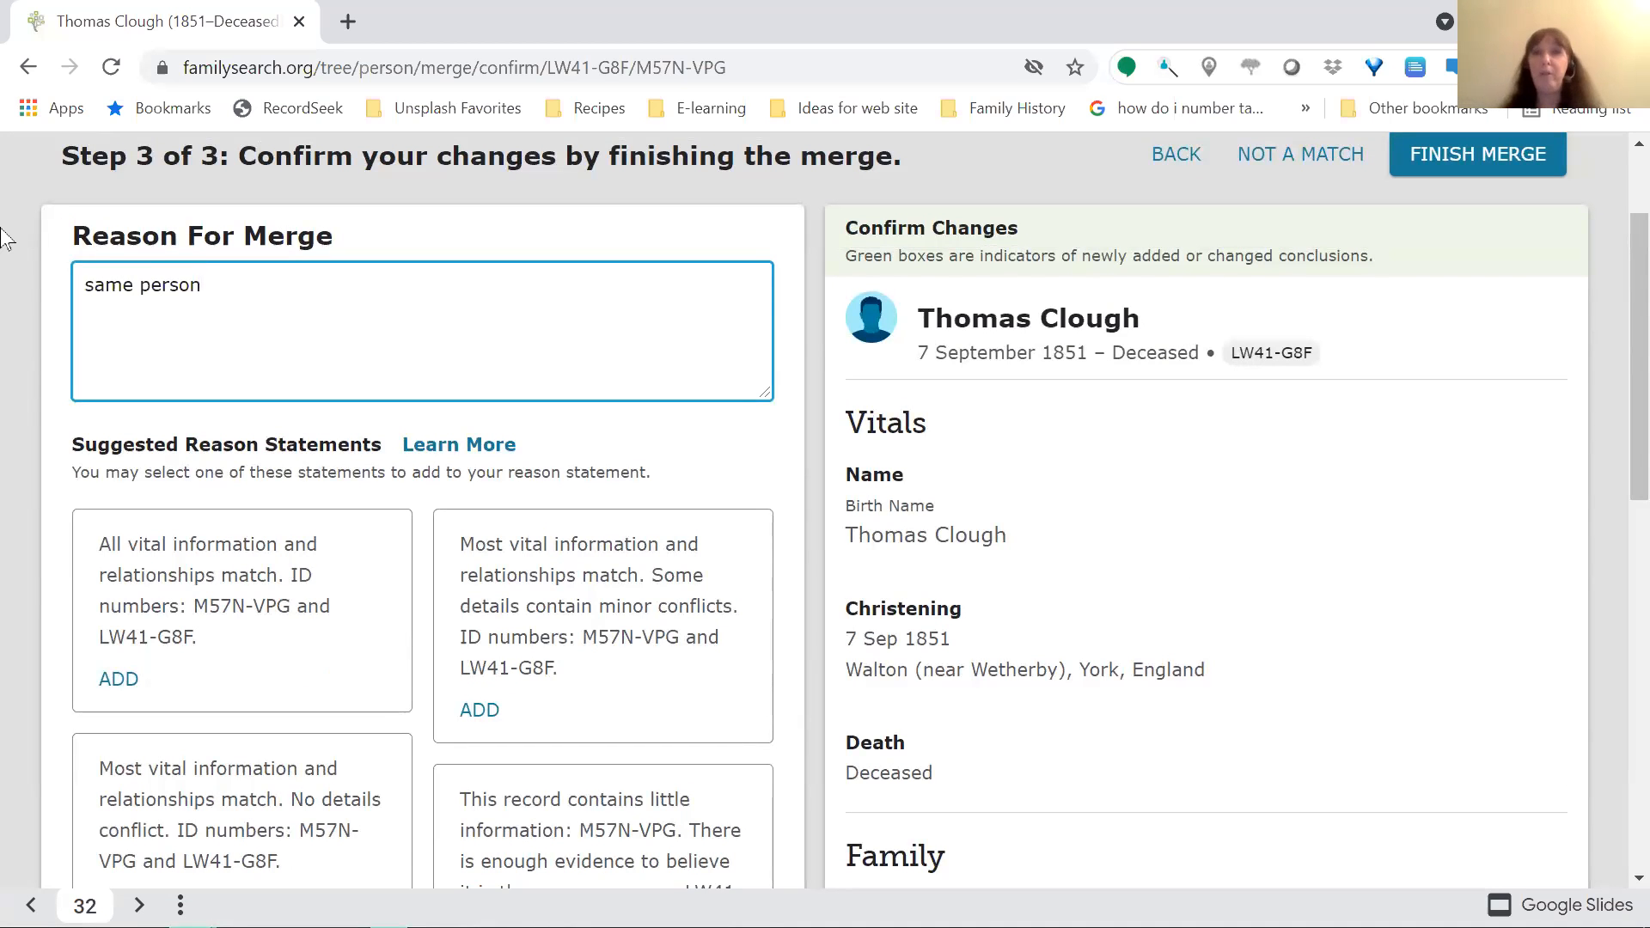
Clear the "same person" text from the merge reason
{"action": "left_click", "coordinate": [6, 239]}
{"action": "left_click", "coordinate": [247, 299]}
{"action": "left_click_drag", "start_coordinate": [248, 300], "coordinate": [7, 273]}
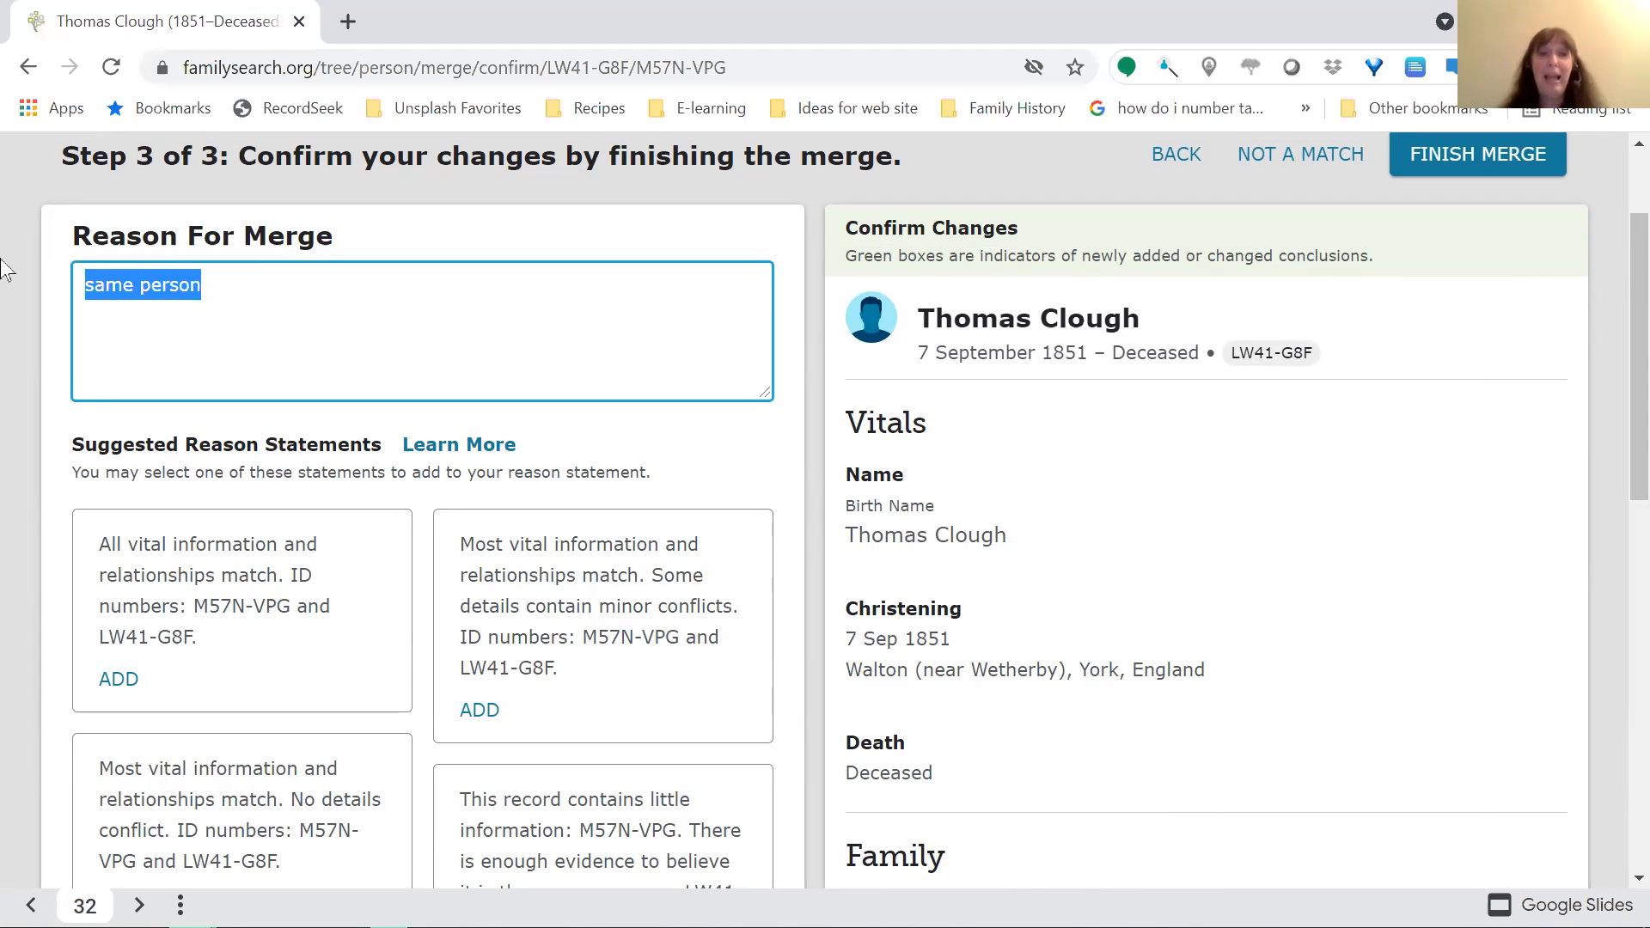
{"action": "key", "text": "BackSpace"}
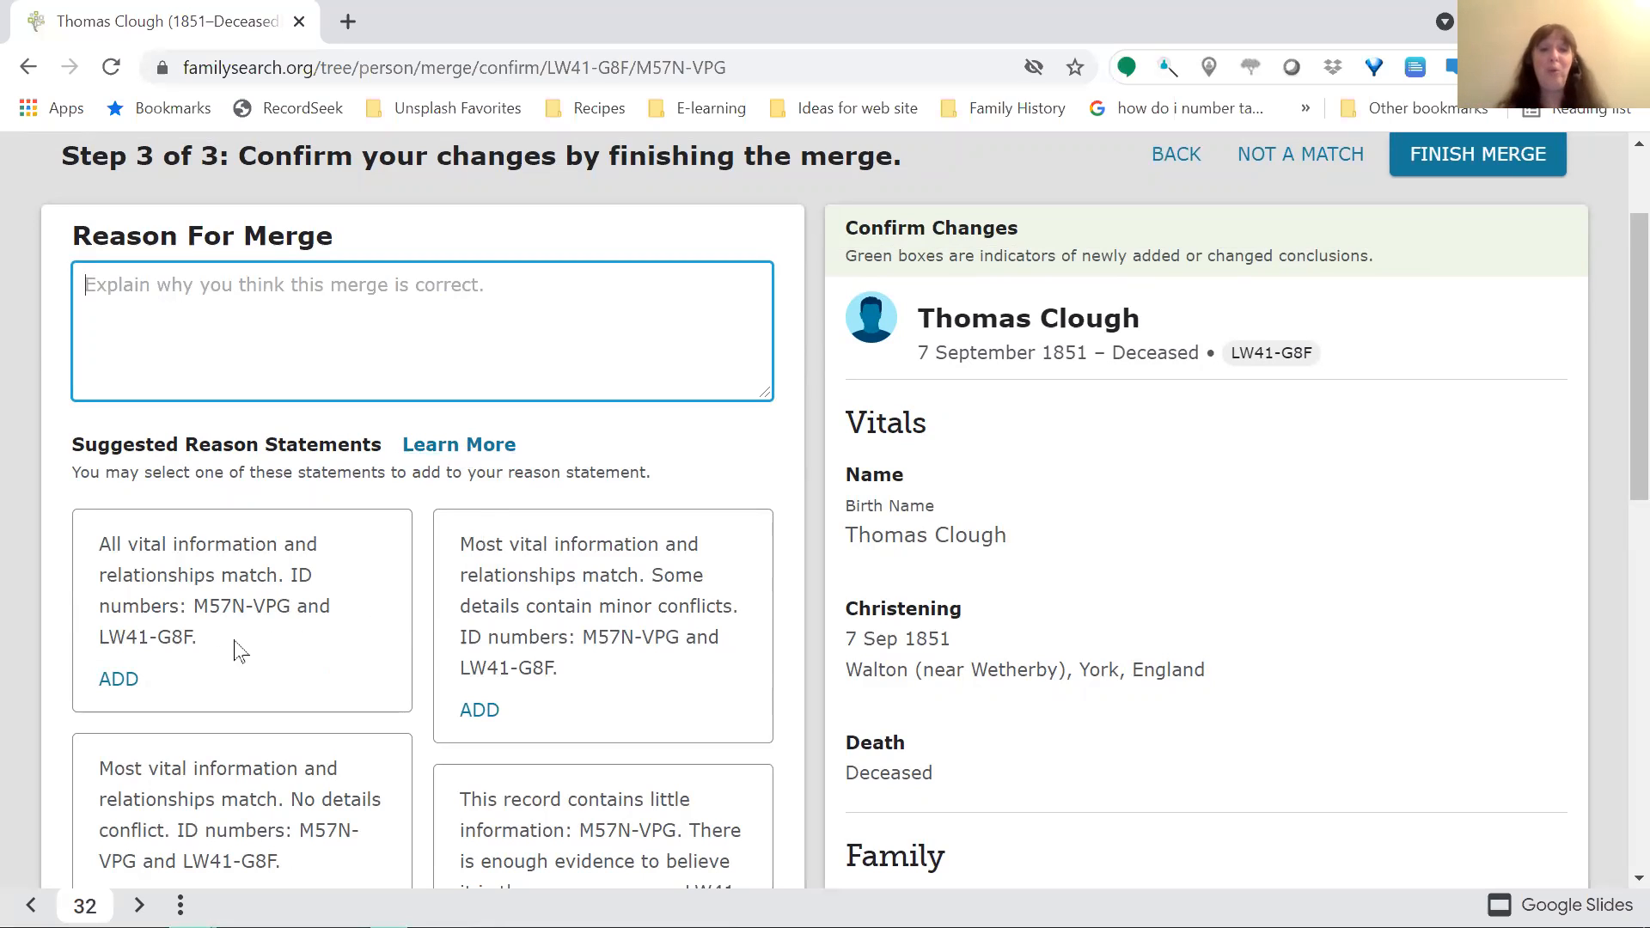
Add the suggested "All vital information and relationships match" reason and trim it to just the two record IDs joined by "and"
{"action": "left_click", "coordinate": [119, 680]}
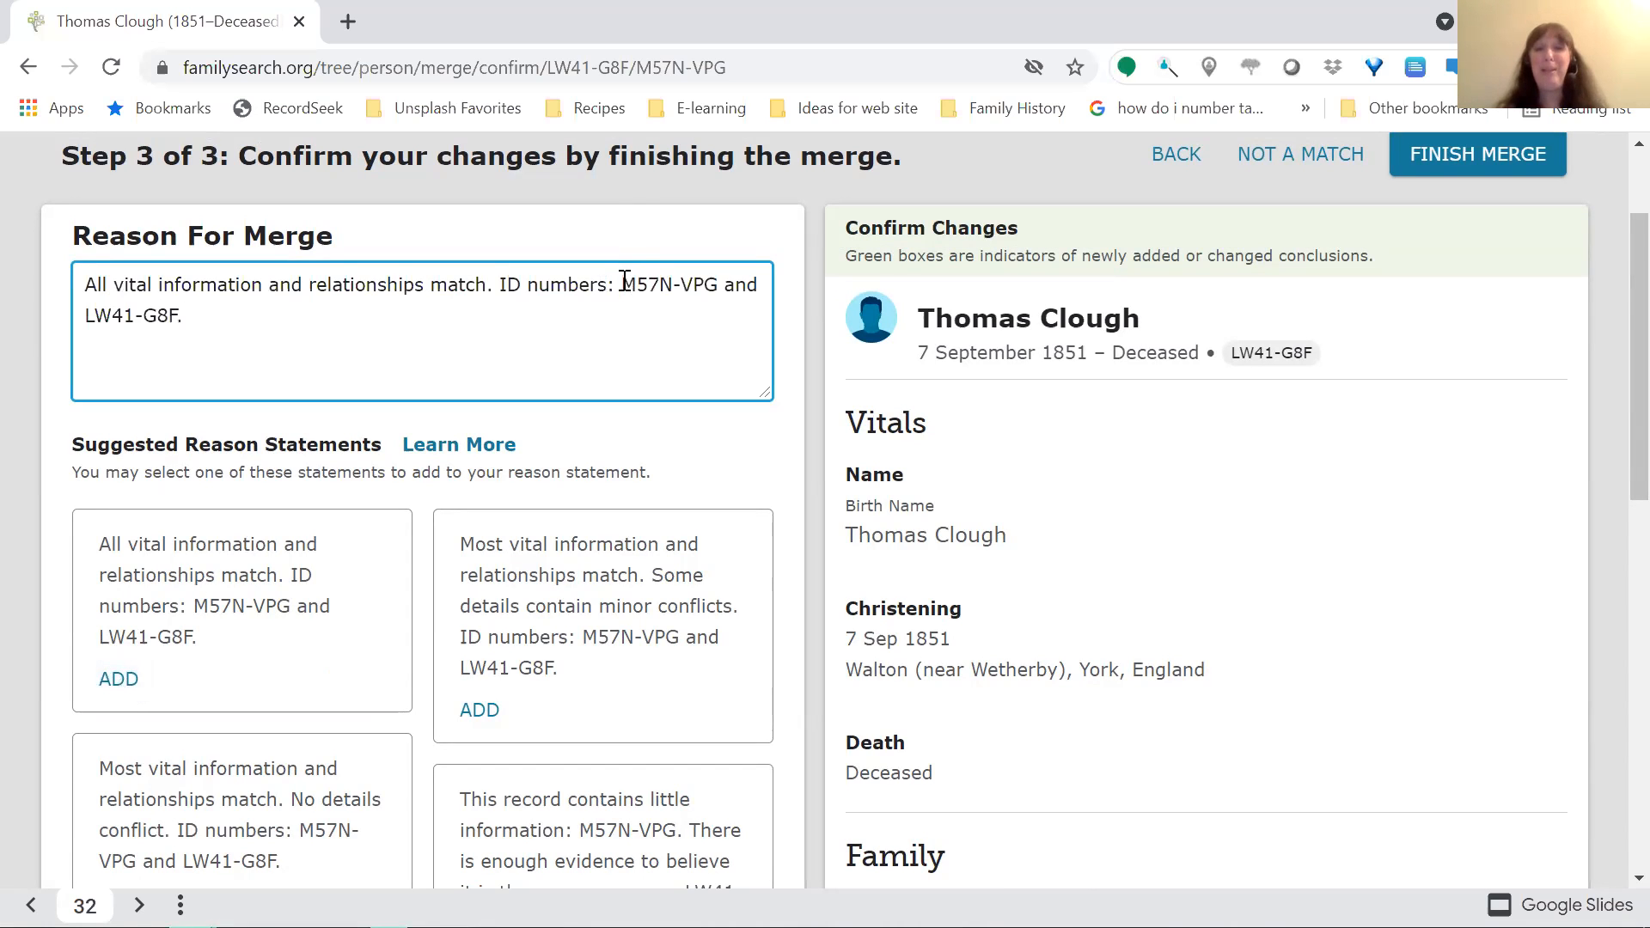
{"action": "left_click_drag", "start_coordinate": [619, 282], "coordinate": [66, 285]}
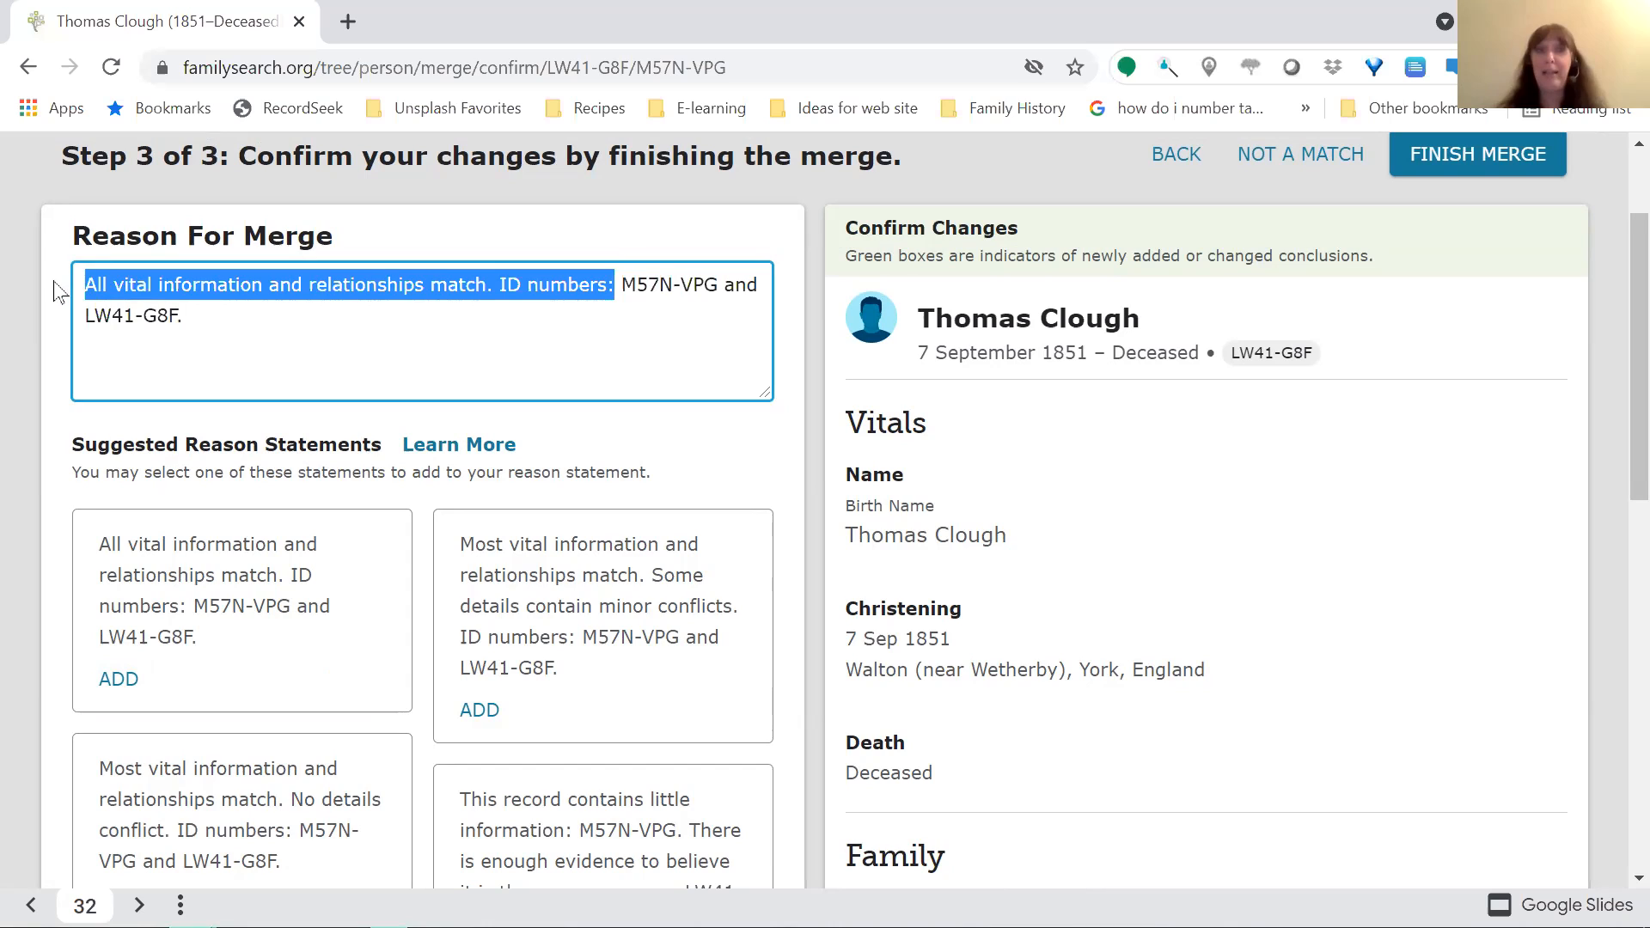
{"action": "key", "text": "Delete"}
{"action": "key", "text": "Delete"}
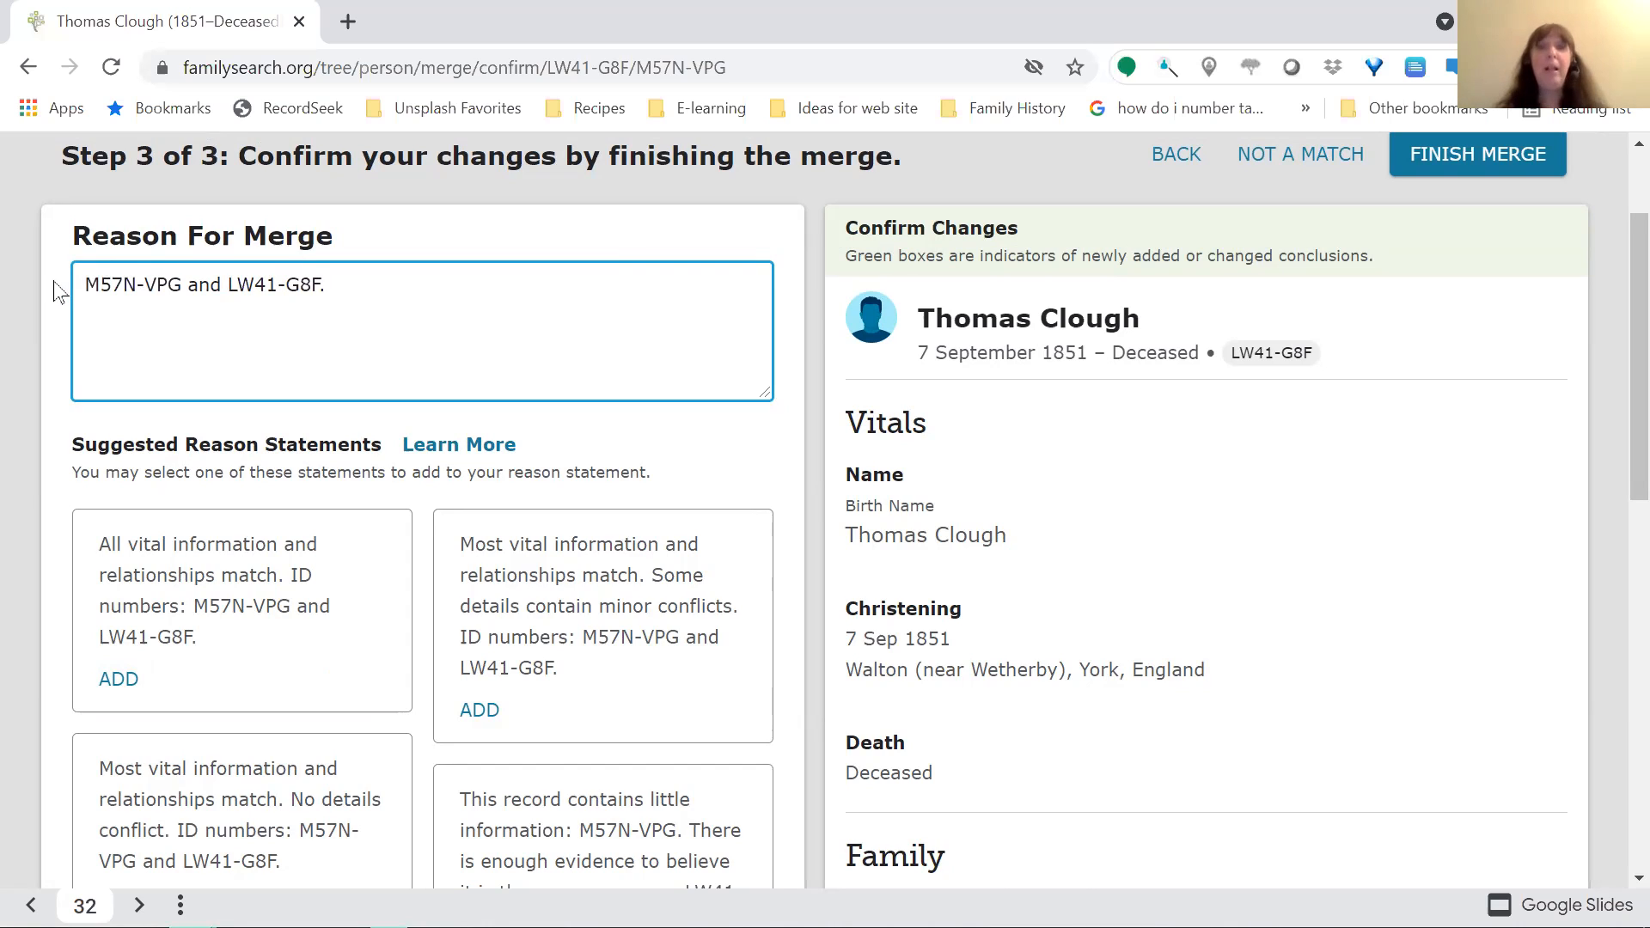
Insert the person's full name before each of the two record IDs in the merge reason
{"action": "type", "text": "Thomas Cl"}
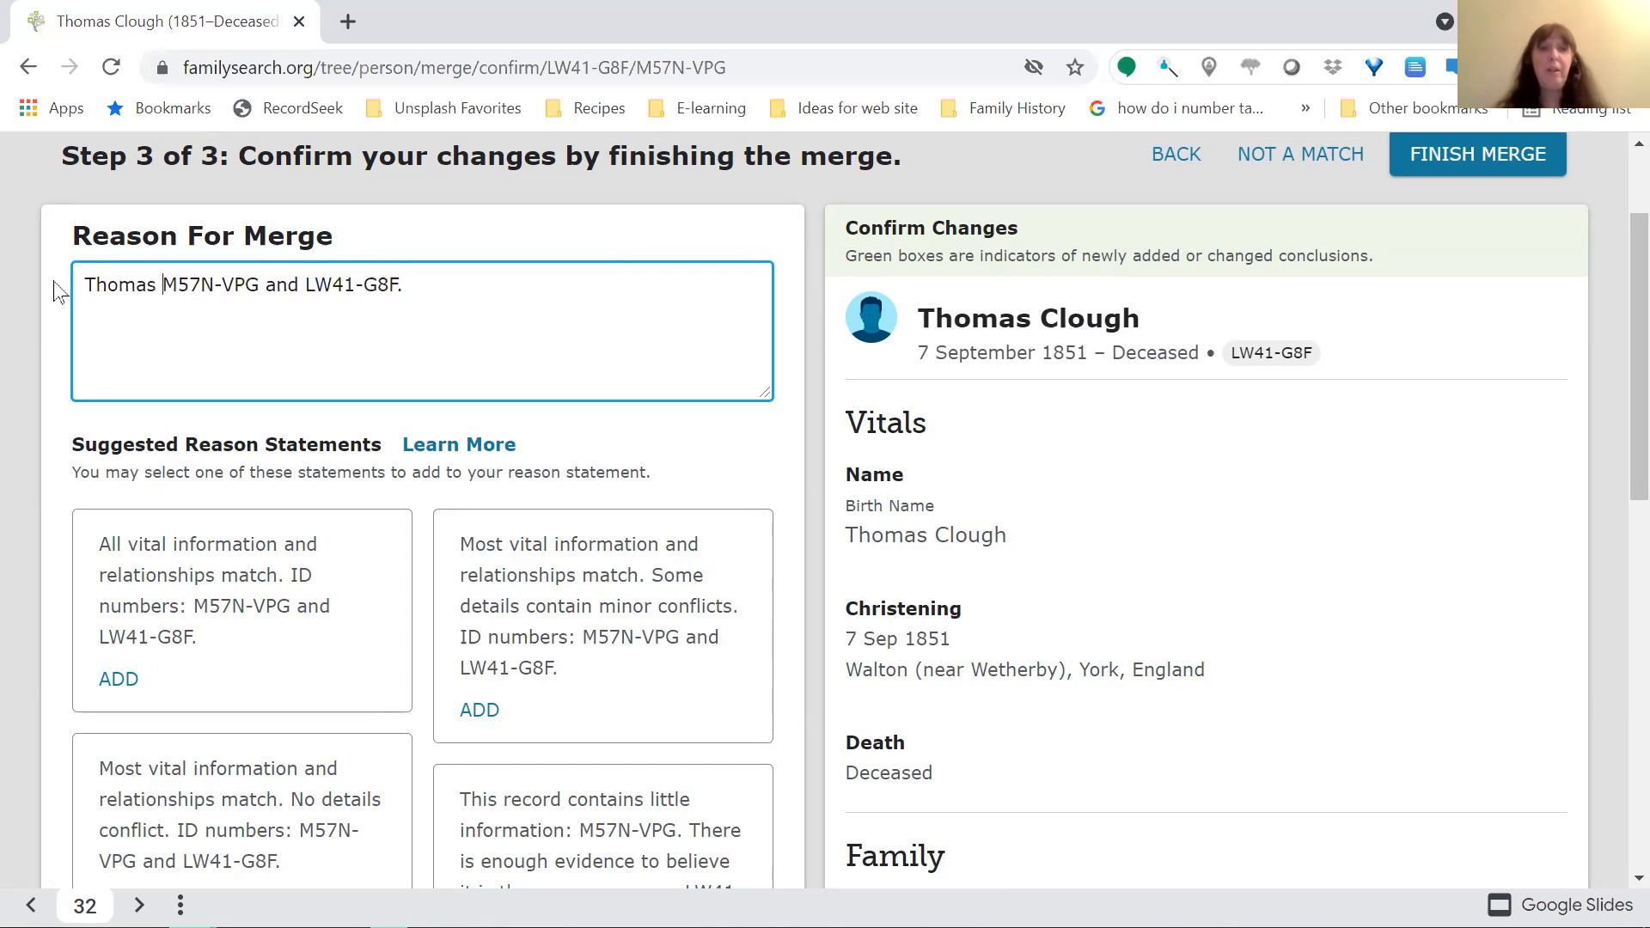
{"action": "type", "text": "ough"}
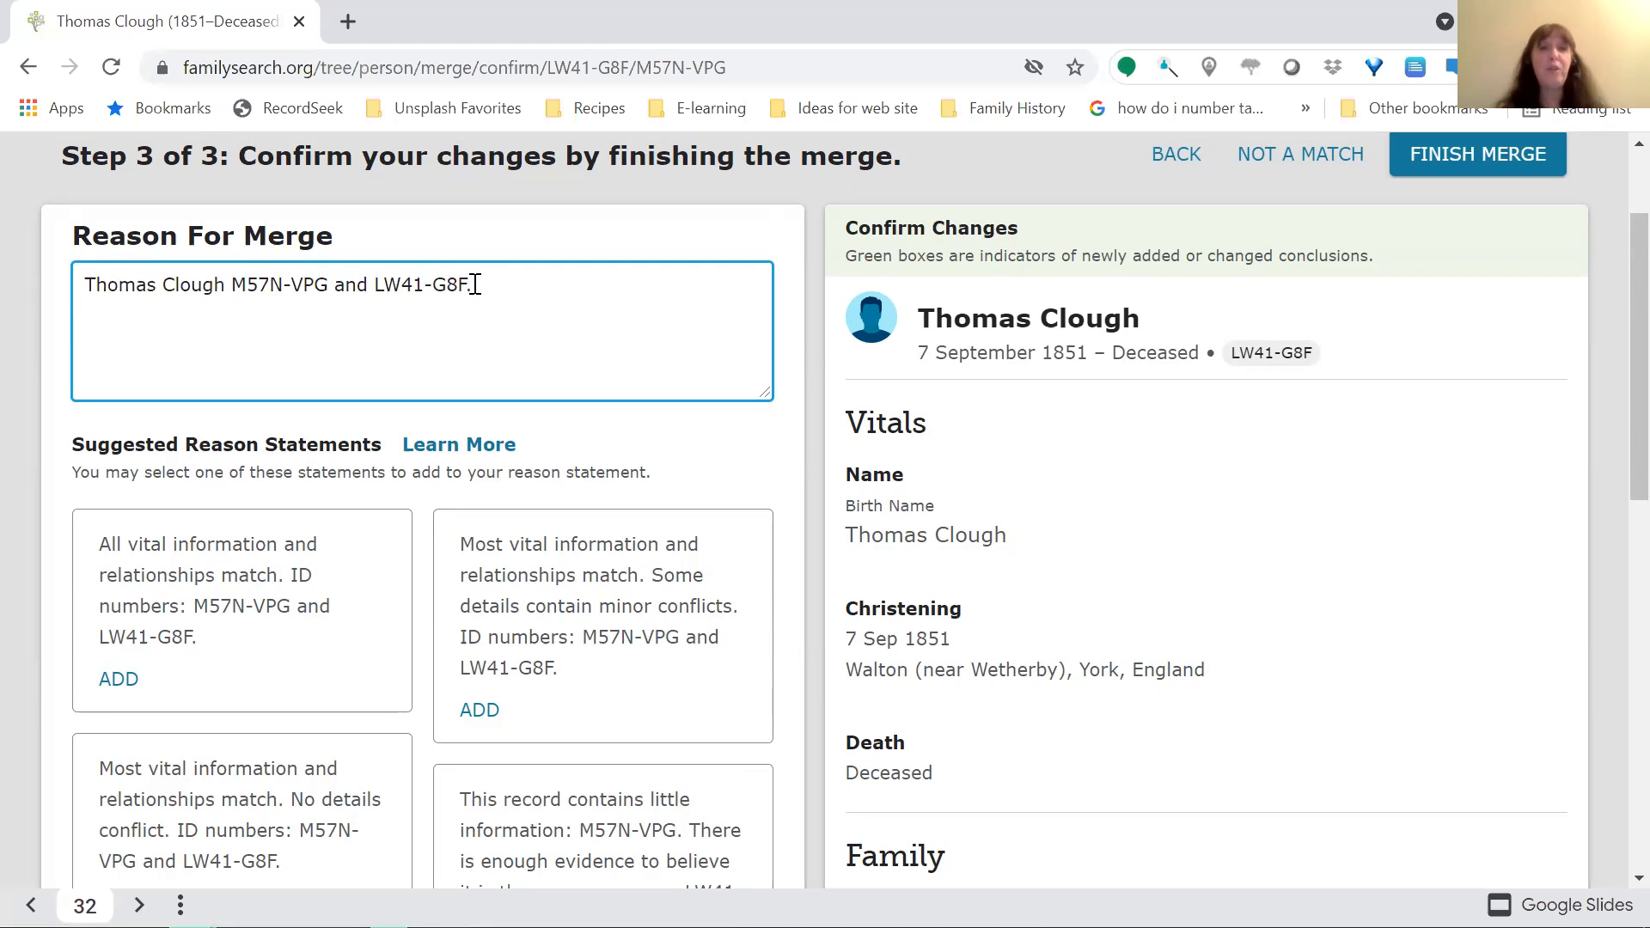
{"action": "left_click", "coordinate": [376, 287]}
{"action": "type", "text": "Thomas Clough"}
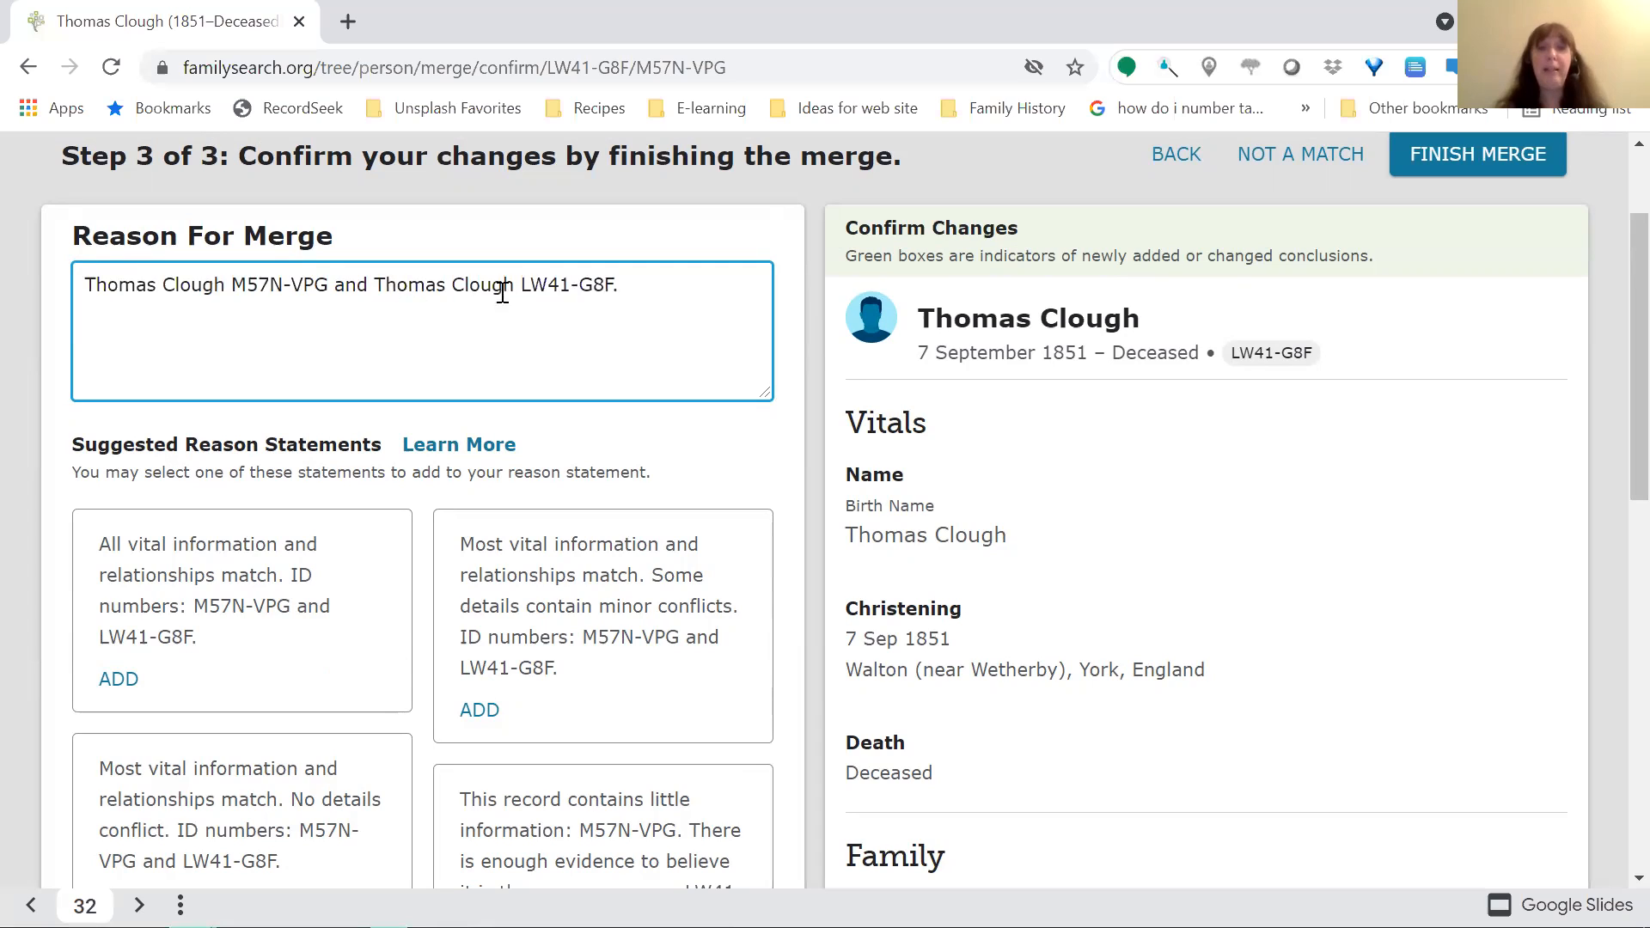
Continue the merge reason after the second record ID with "were christened on the same date in the same location", removing the period
{"action": "left_click", "coordinate": [631, 292]}
{"action": "type", "text": "was"}
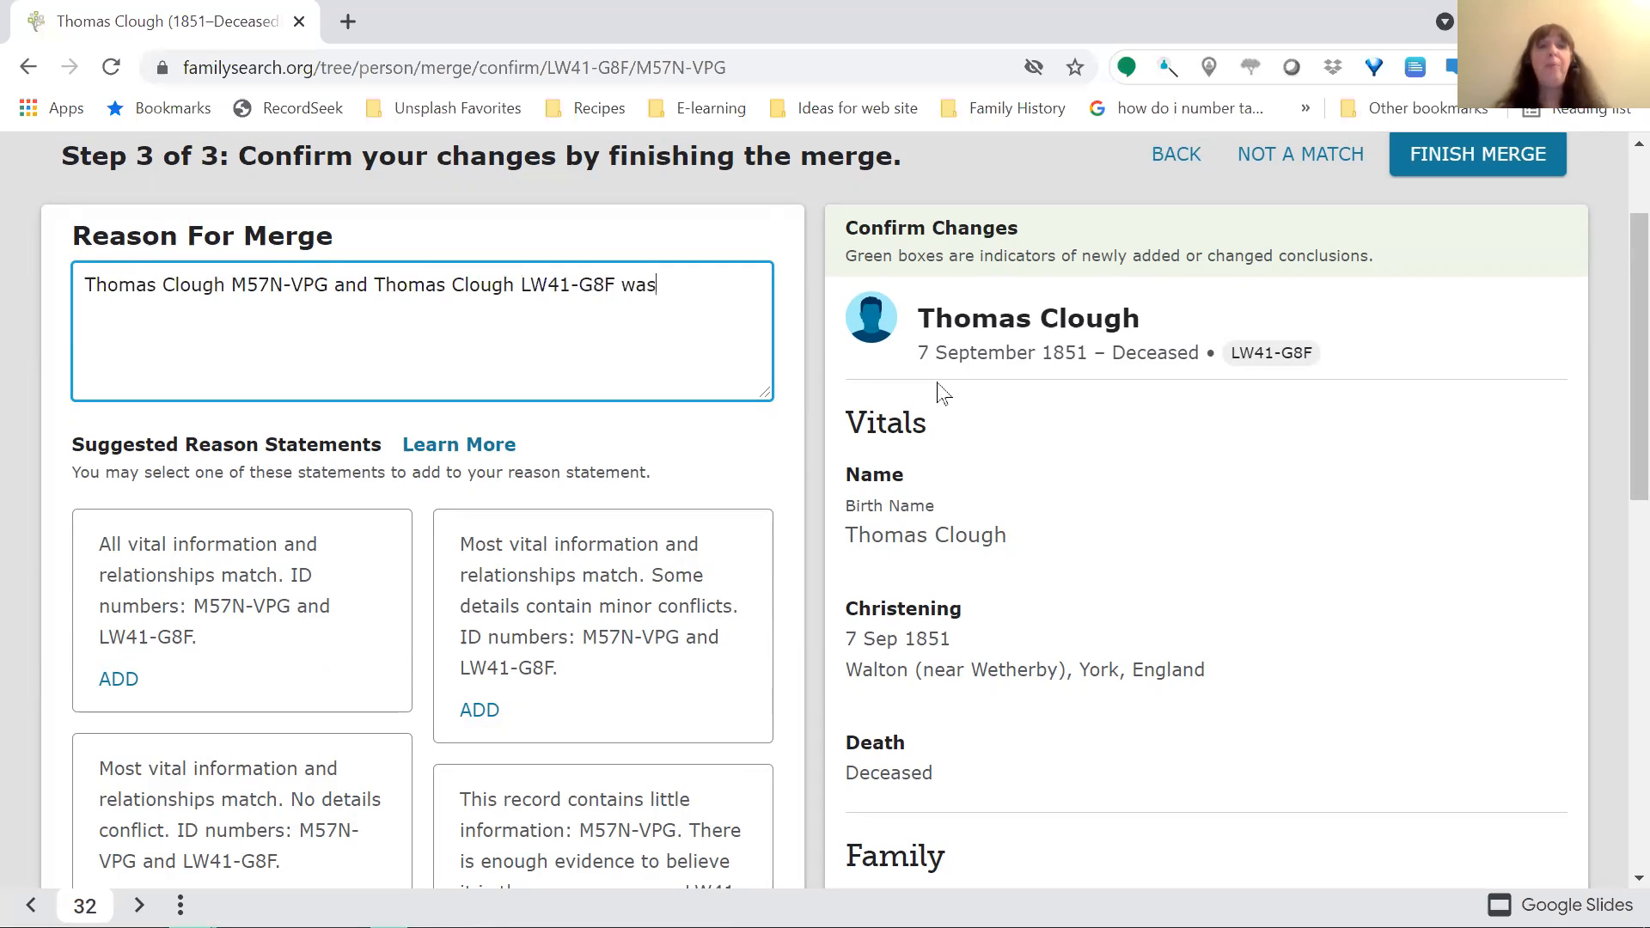
{"action": "key", "text": "BackSpace"}
{"action": "key", "text": "BackSpace"}
{"action": "key", "text": "BackSpace"}
{"action": "type", "text": "we"}
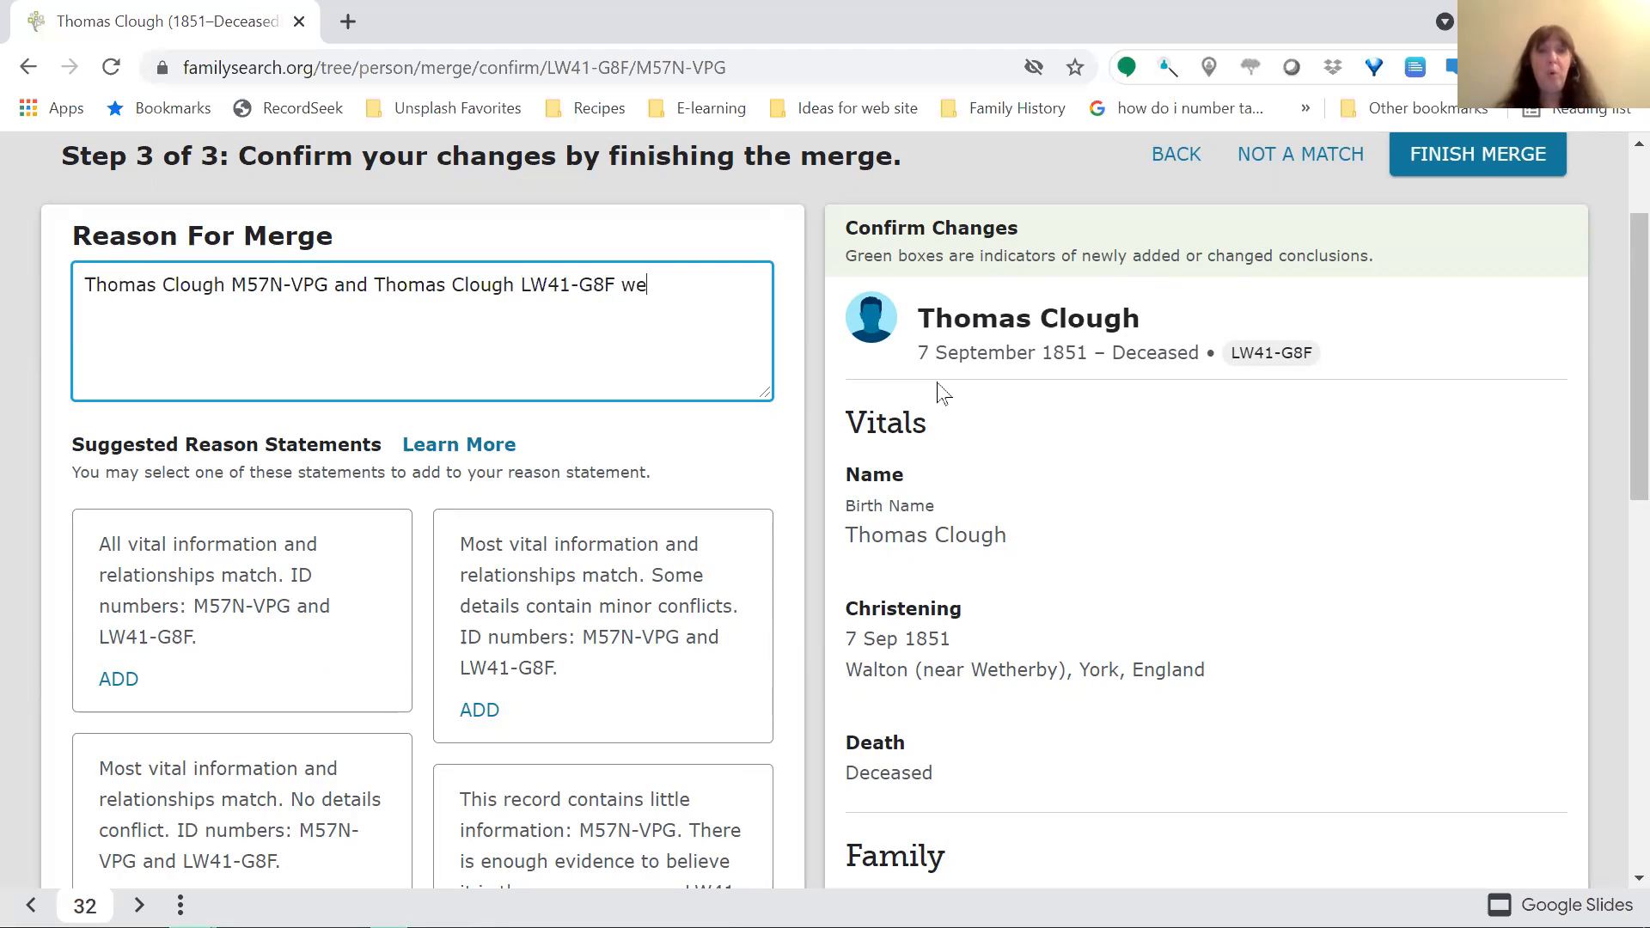
{"action": "type", "text": "re christen"}
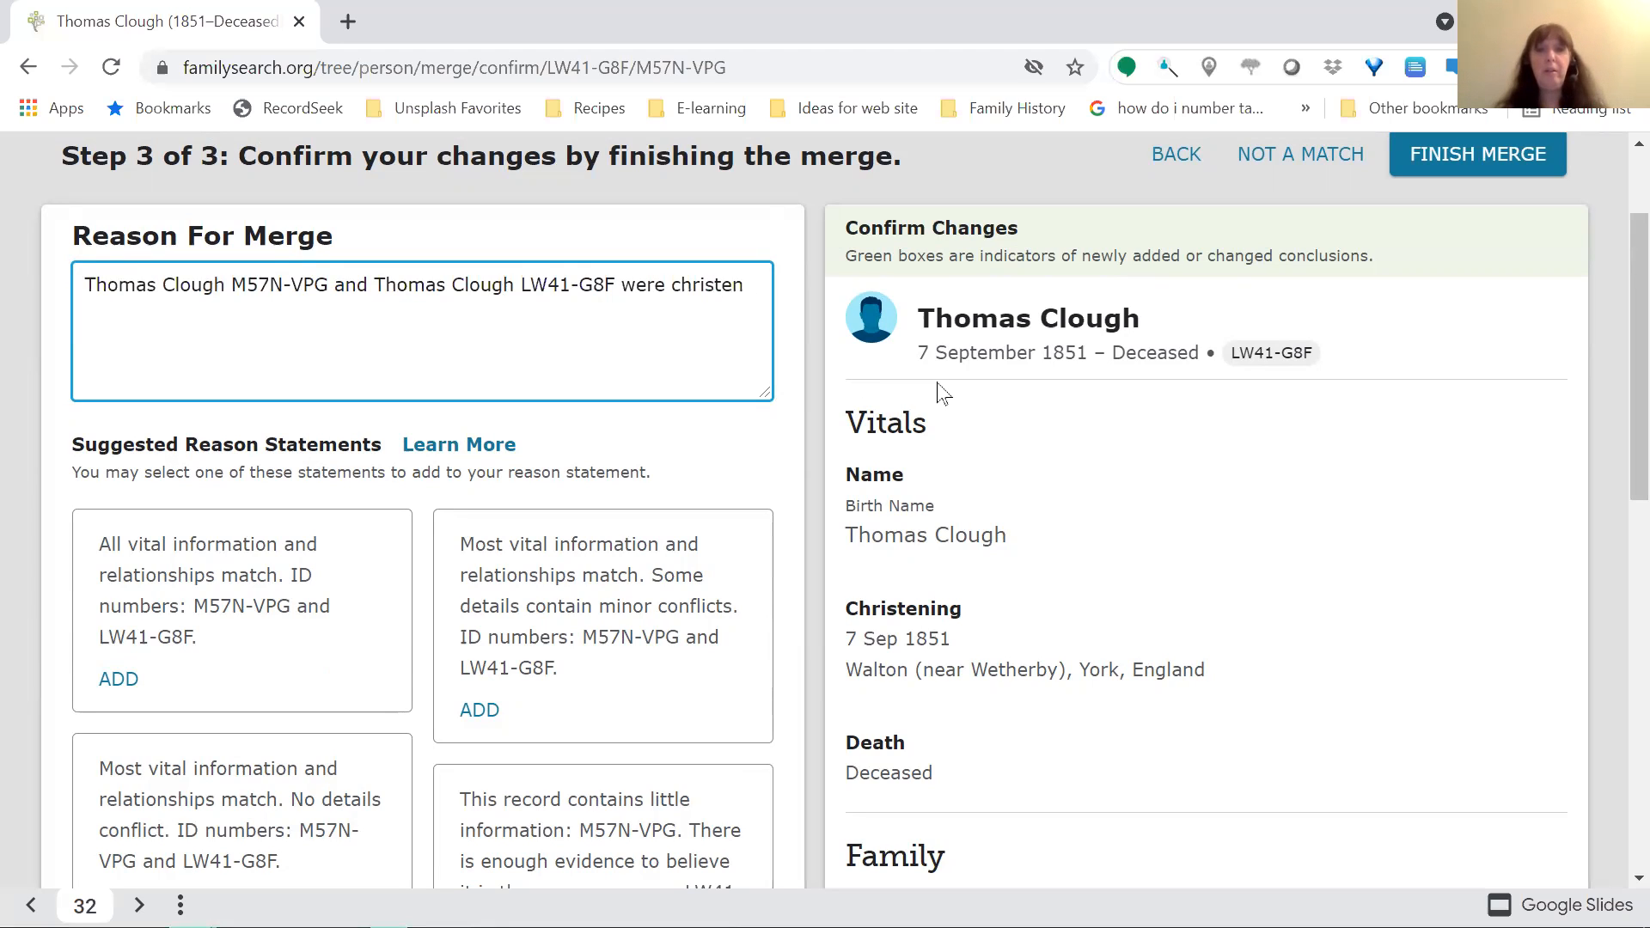
{"action": "type", "text": "ed on the same dat"}
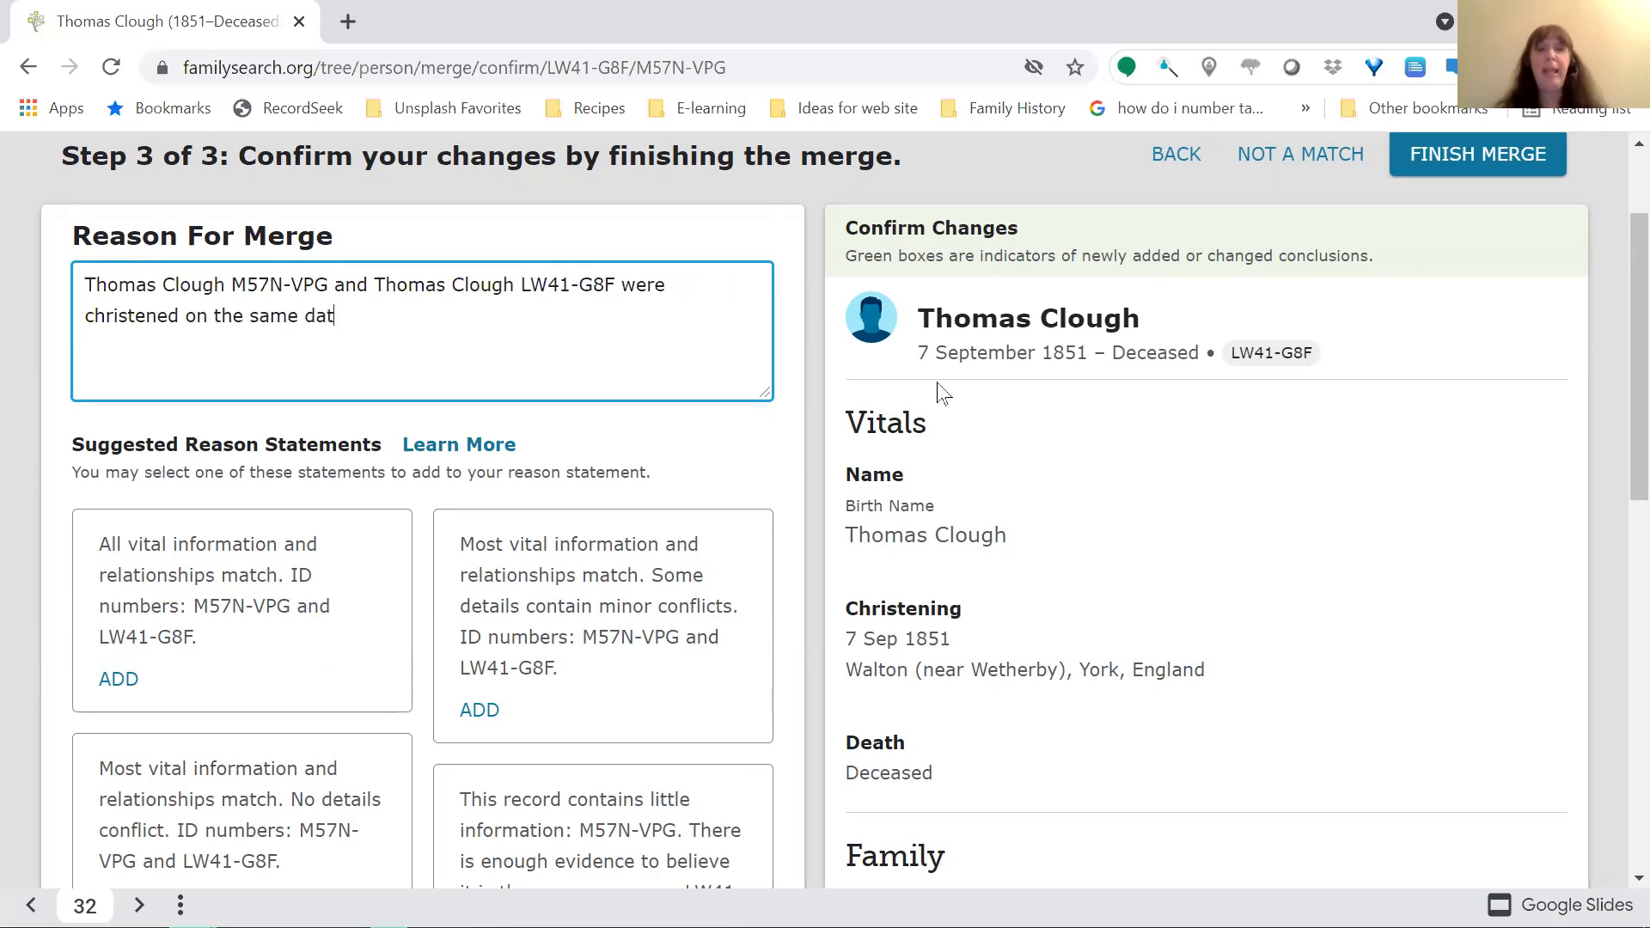
{"action": "type", "text": "e in the same location"}
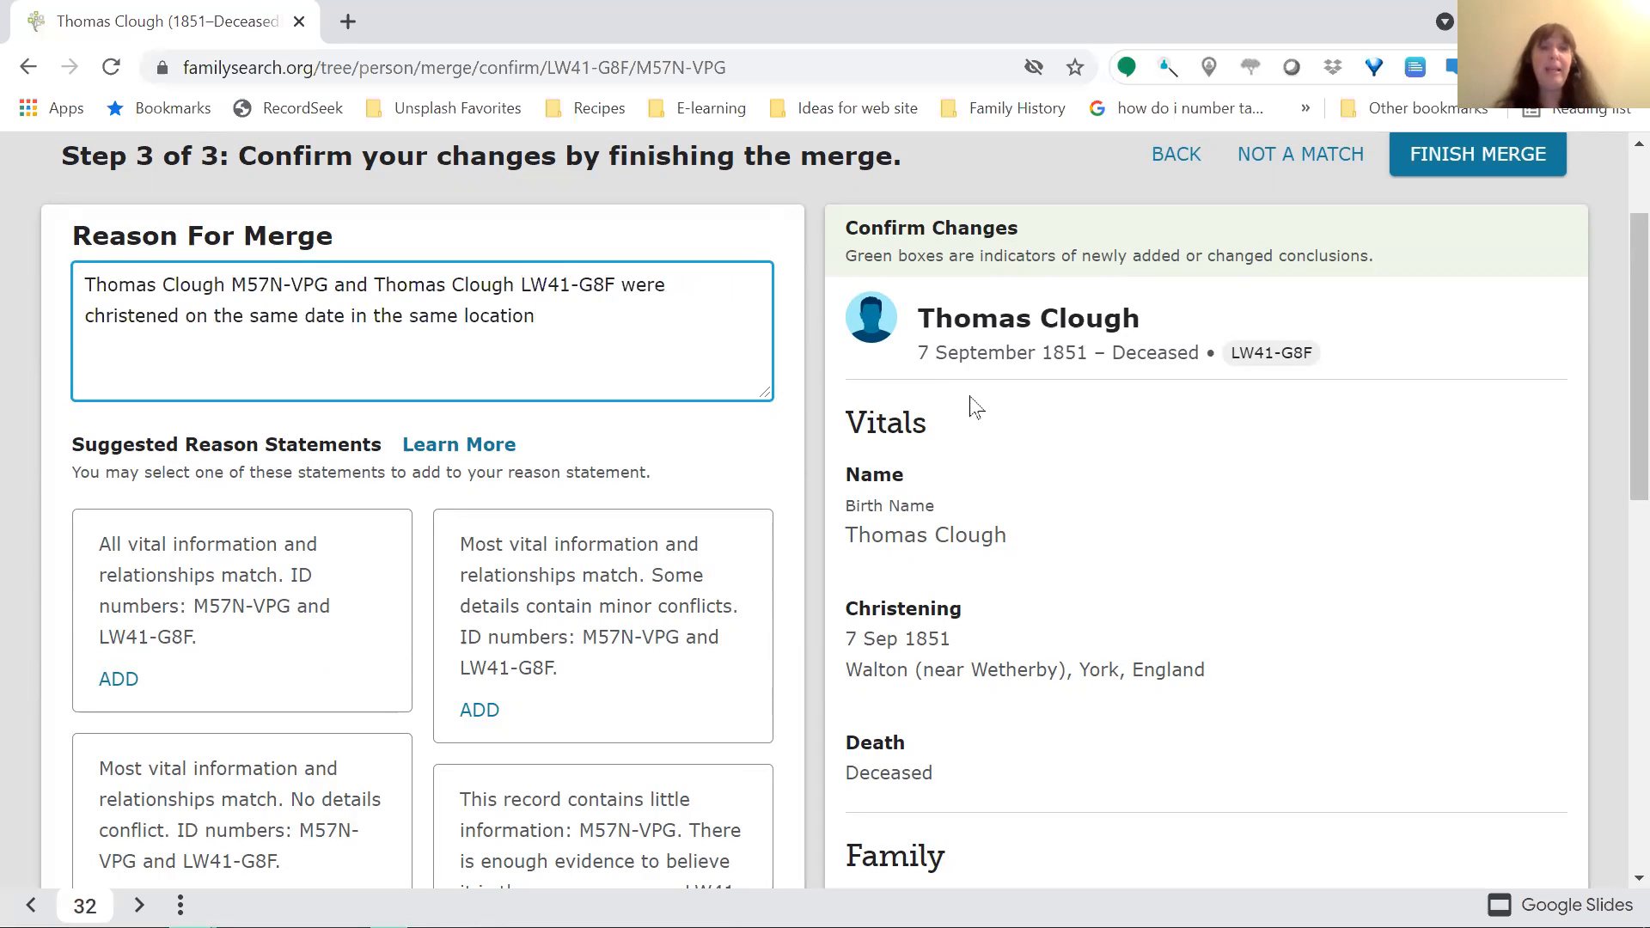
Complete the merge reason with "and had the same parents," followed by both parents' first names and a period
{"action": "type", "text": "and had t"}
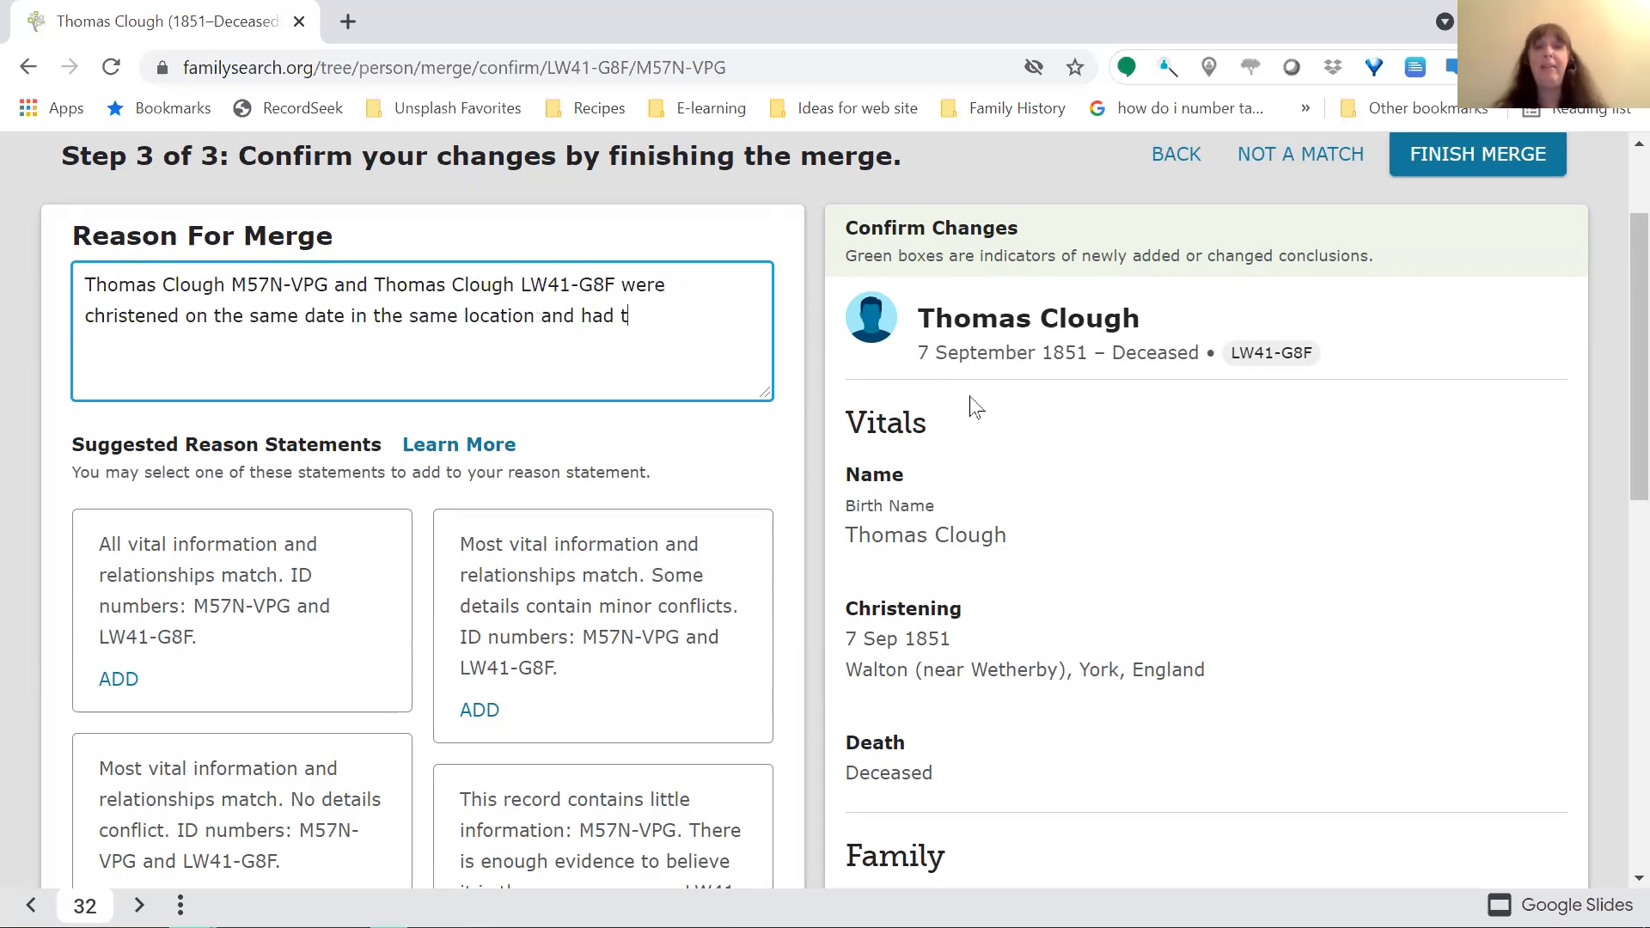
{"action": "type", "text": "he same parent"}
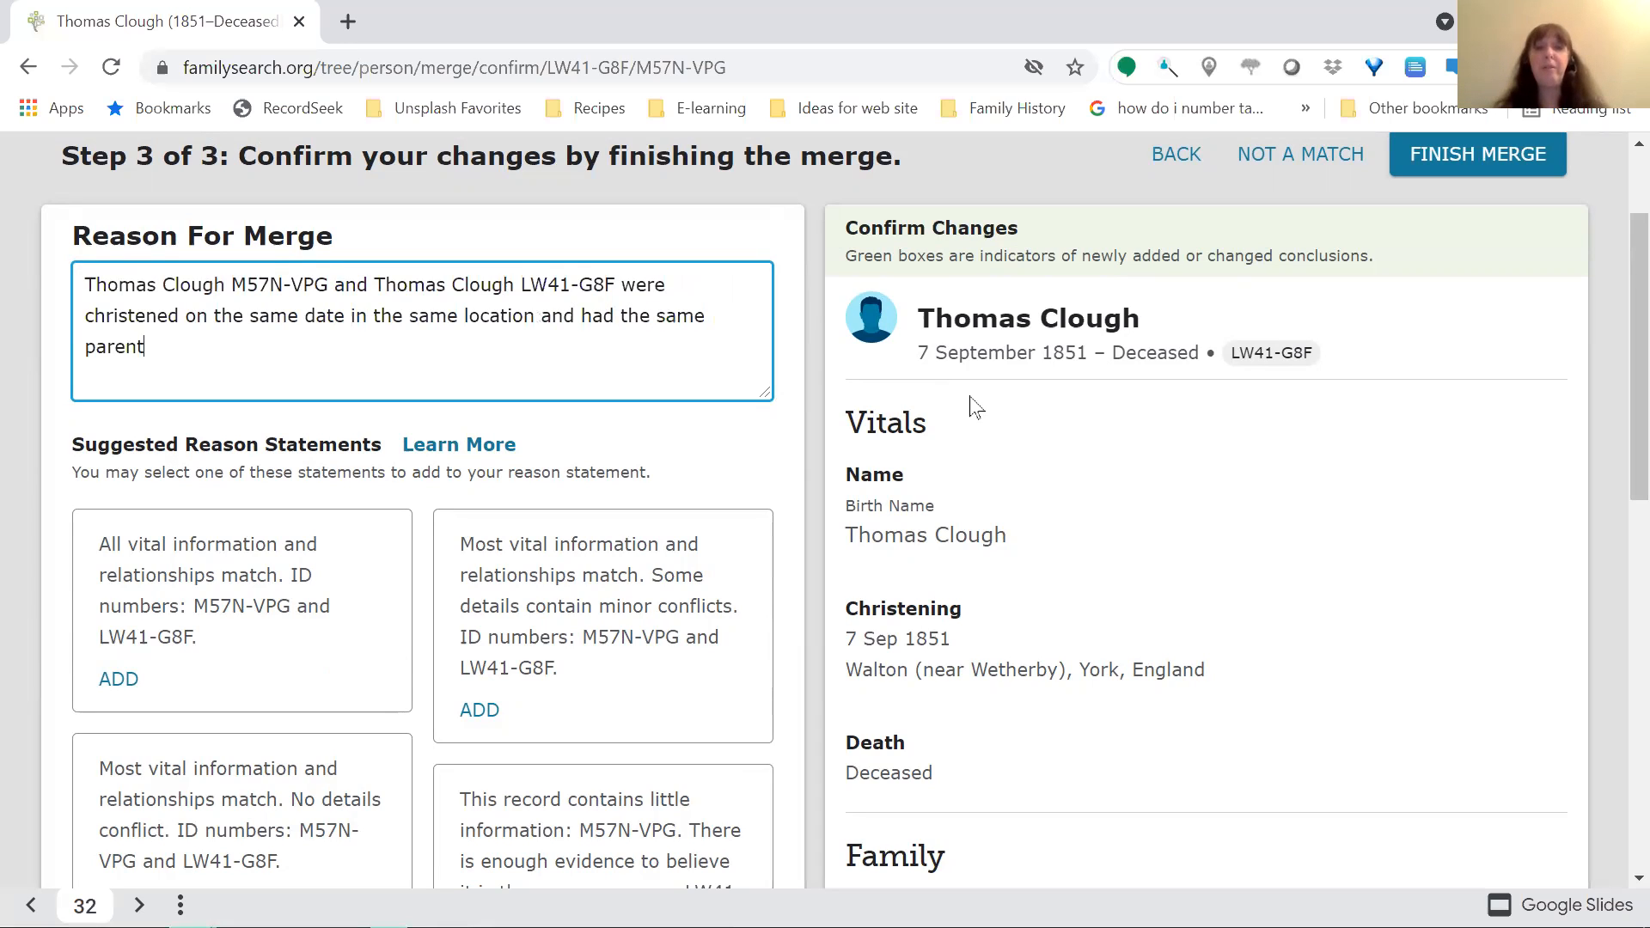
{"action": "type", "text": "s, John and Ann."}
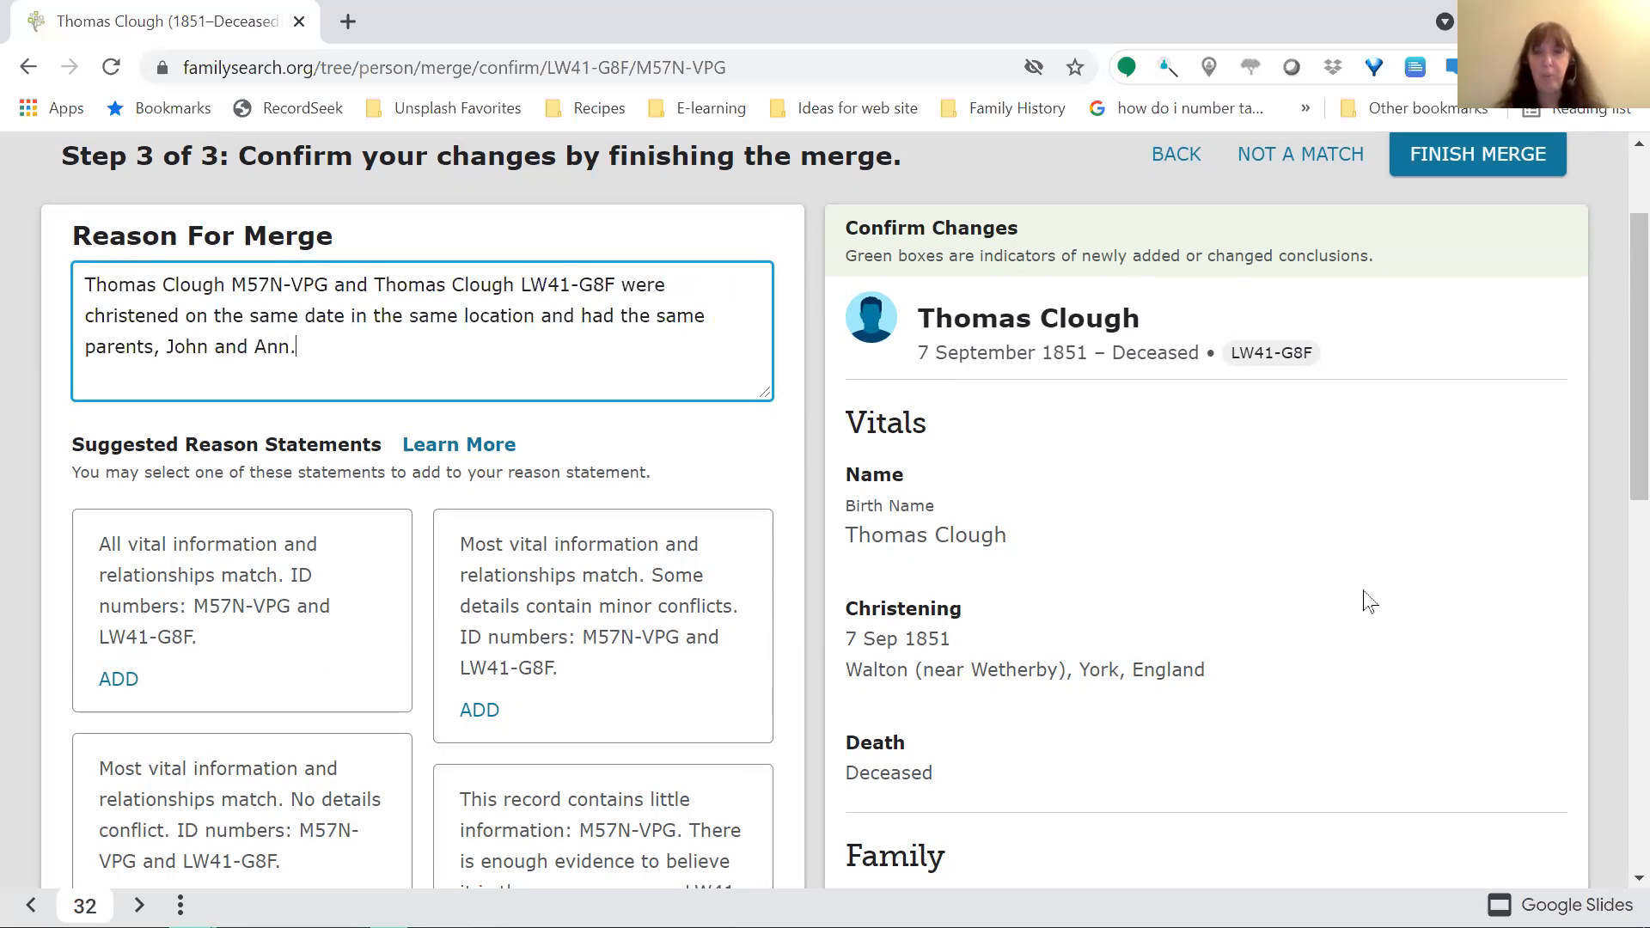
Finish the merge of the two records and look over the surviving person's details
{"action": "scroll", "coordinate": [1359, 516], "scroll_direction": "down", "scroll_amount": 6}
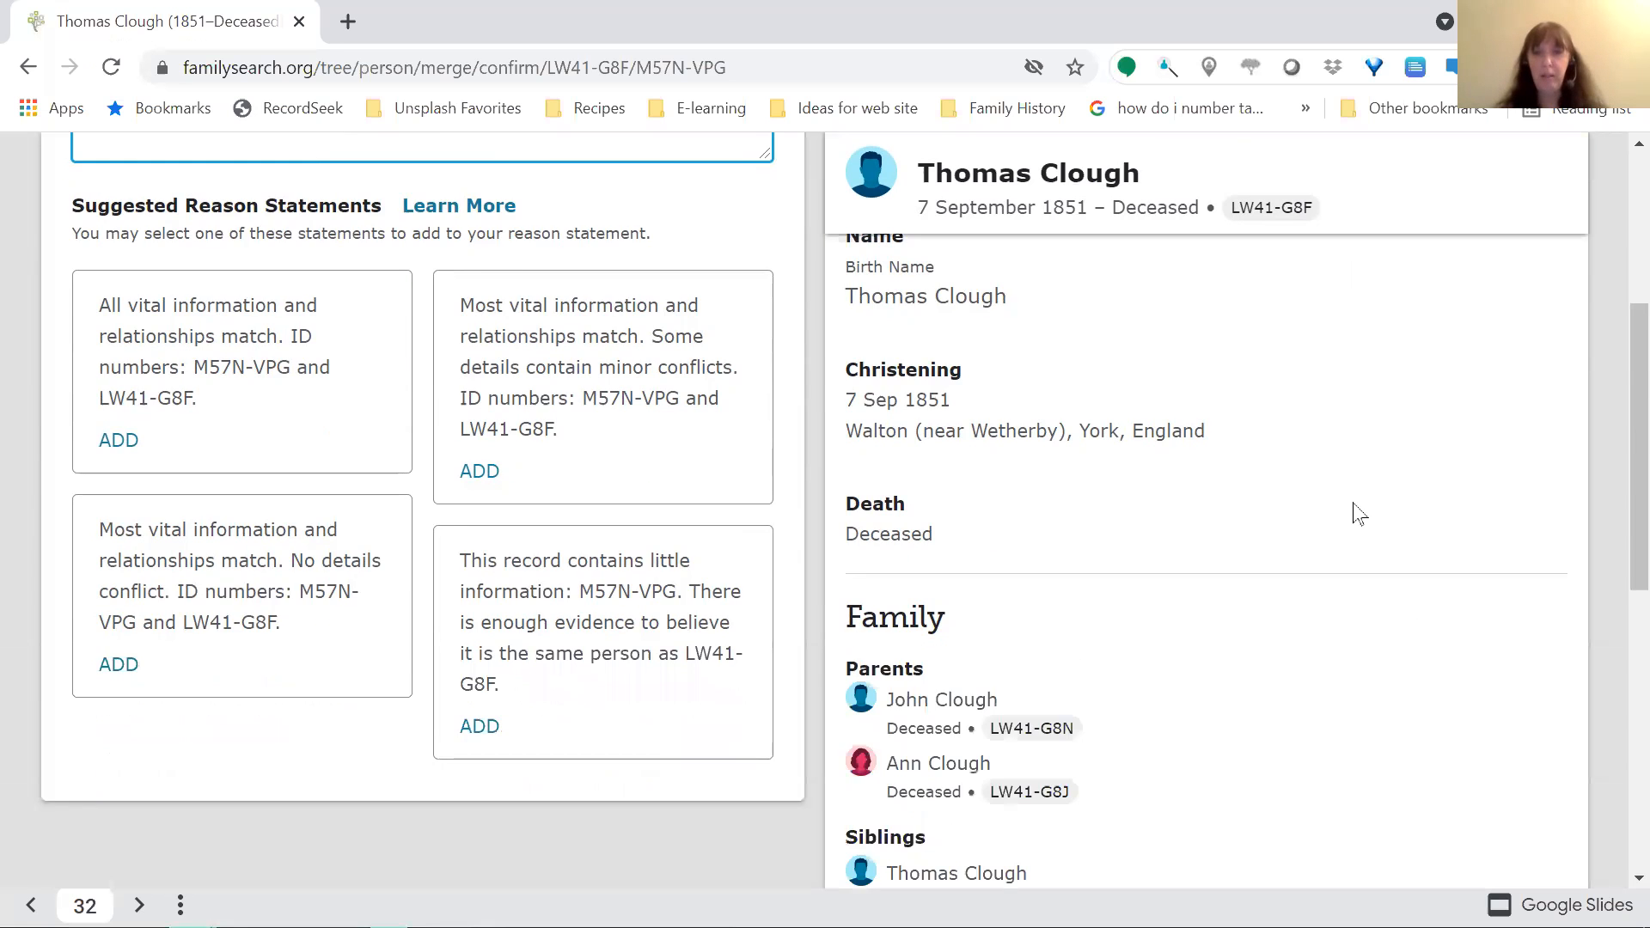
{"action": "scroll", "coordinate": [1359, 514], "scroll_direction": "down", "scroll_amount": 3}
{"action": "scroll", "coordinate": [1357, 515], "scroll_direction": "up", "scroll_amount": 9}
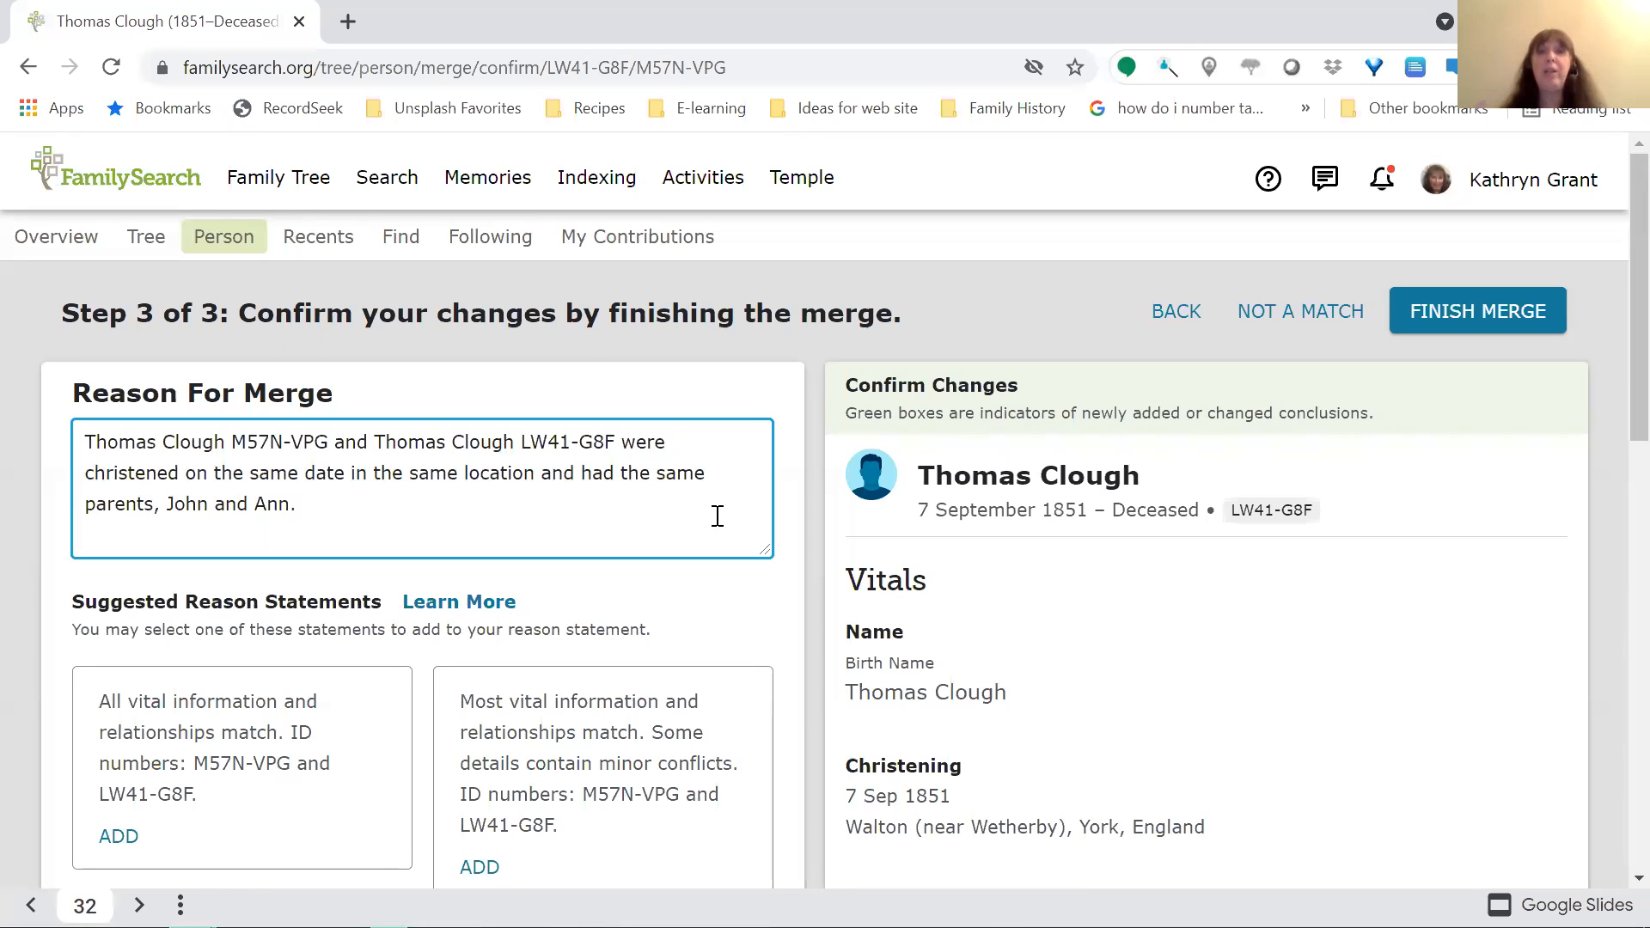
{"action": "left_click", "coordinate": [1445, 317]}
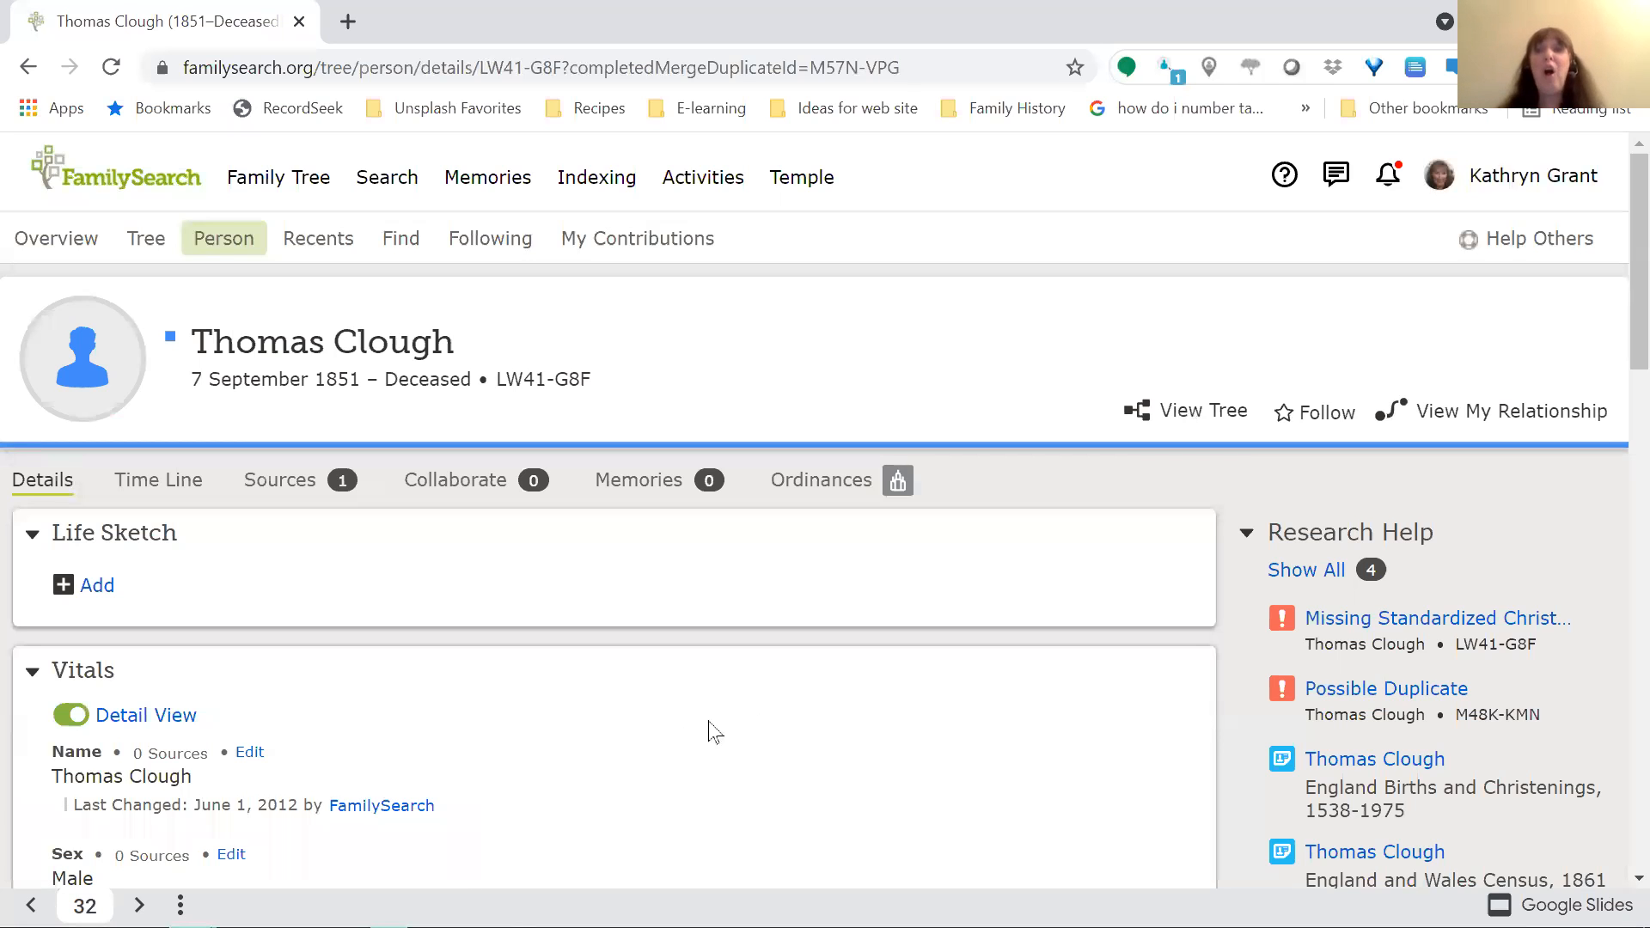
{"action": "scroll", "coordinate": [1117, 697], "scroll_direction": "down", "scroll_amount": 6}
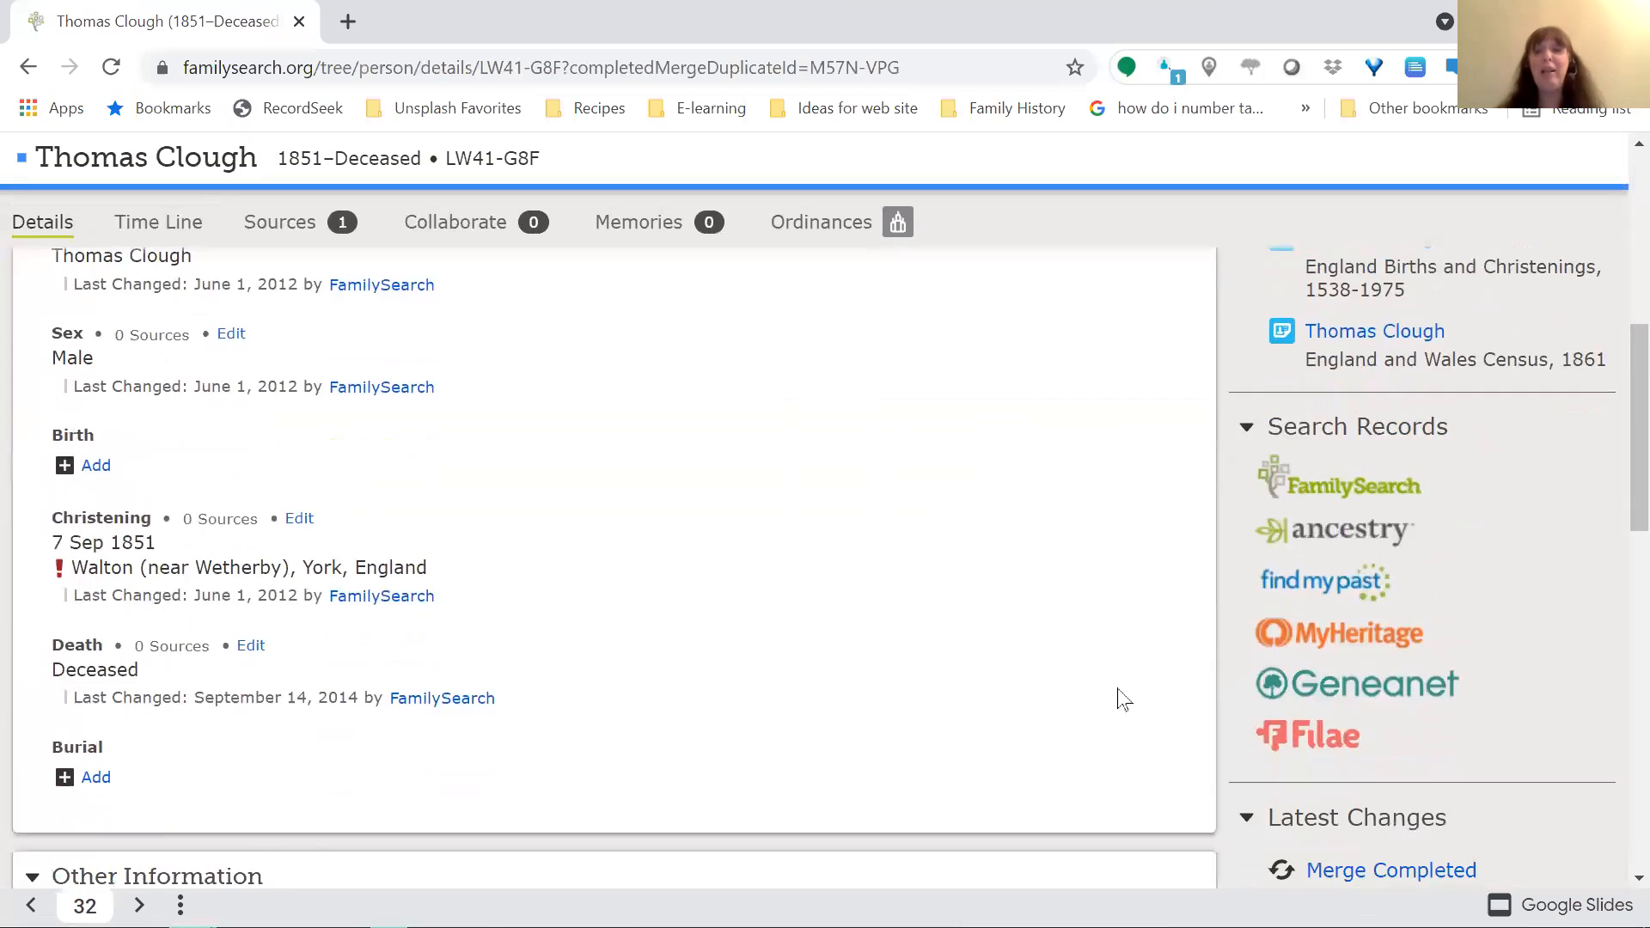
{"action": "scroll", "coordinate": [1124, 699], "scroll_direction": "down", "scroll_amount": 2}
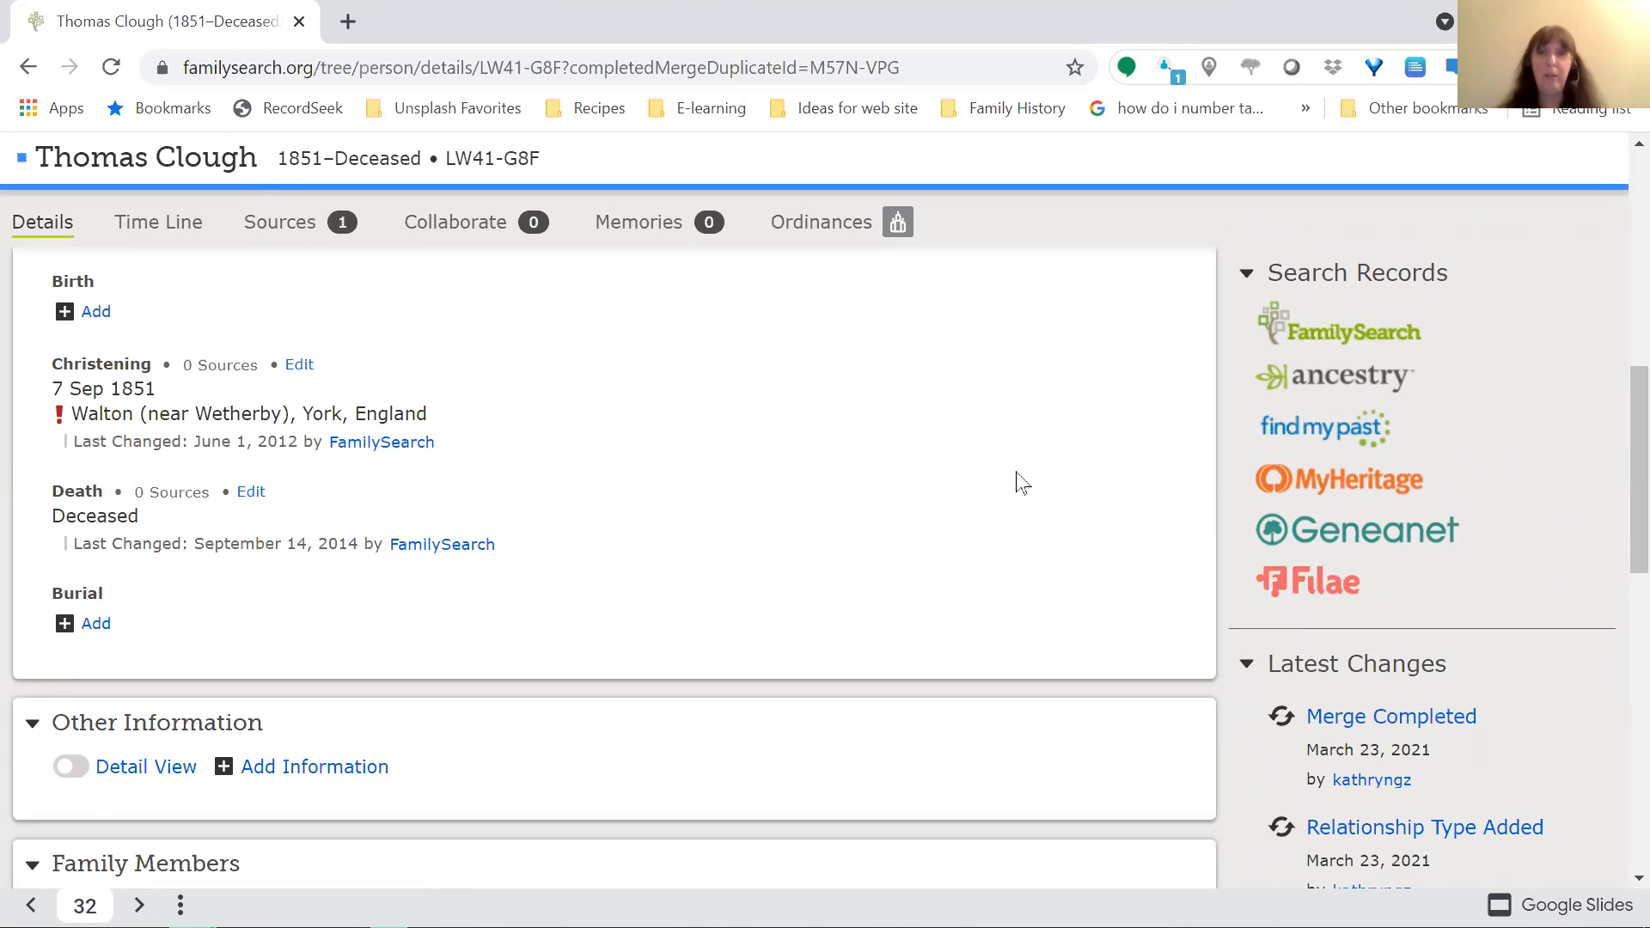
{"action": "scroll", "coordinate": [1021, 483], "scroll_direction": "up", "scroll_amount": 10}
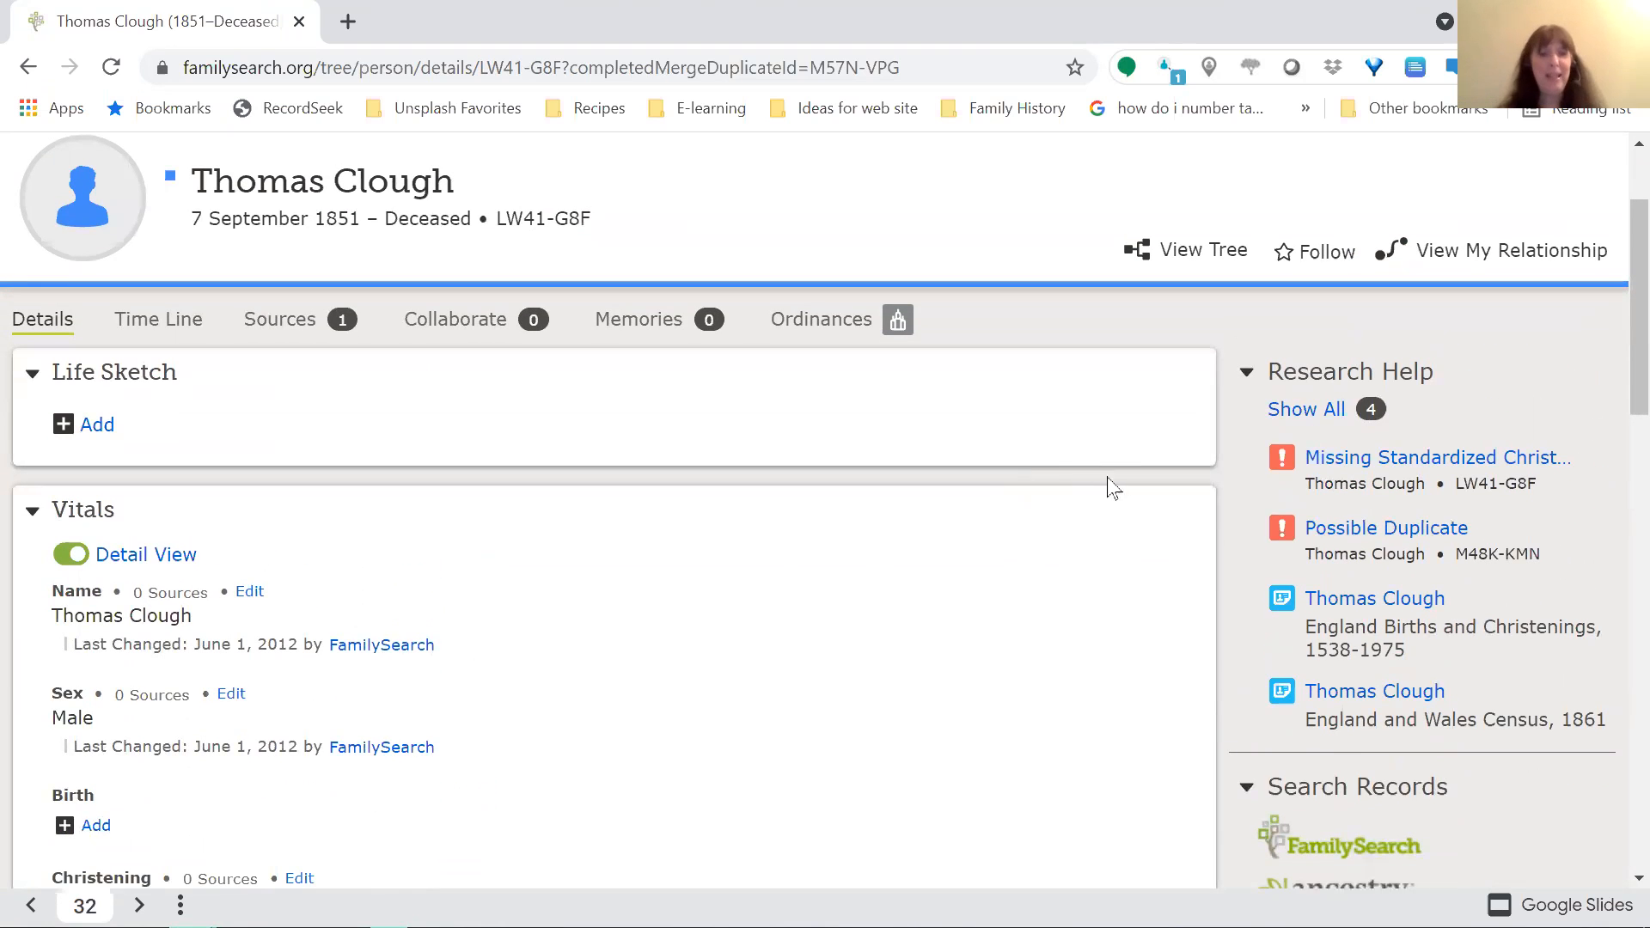
Switch to the Google Slides presentation and advance to the "Tips and Tricks: Do the Merge?" slide
{"action": "key", "text": "alt+Tab"}
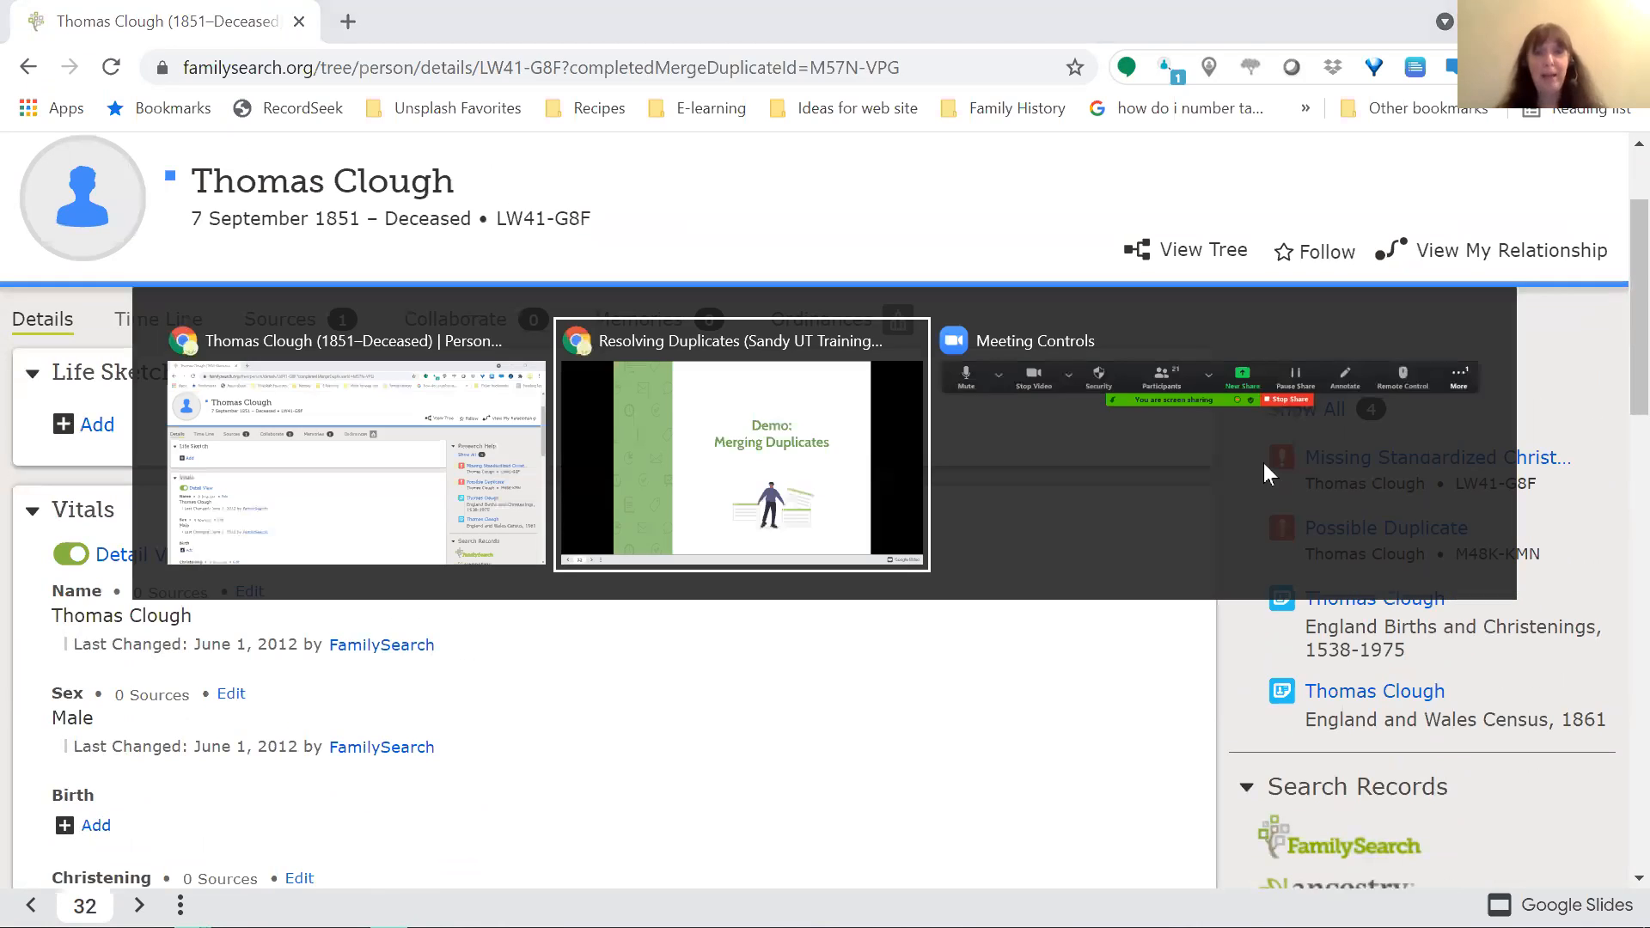
{"action": "key", "text": "Right"}
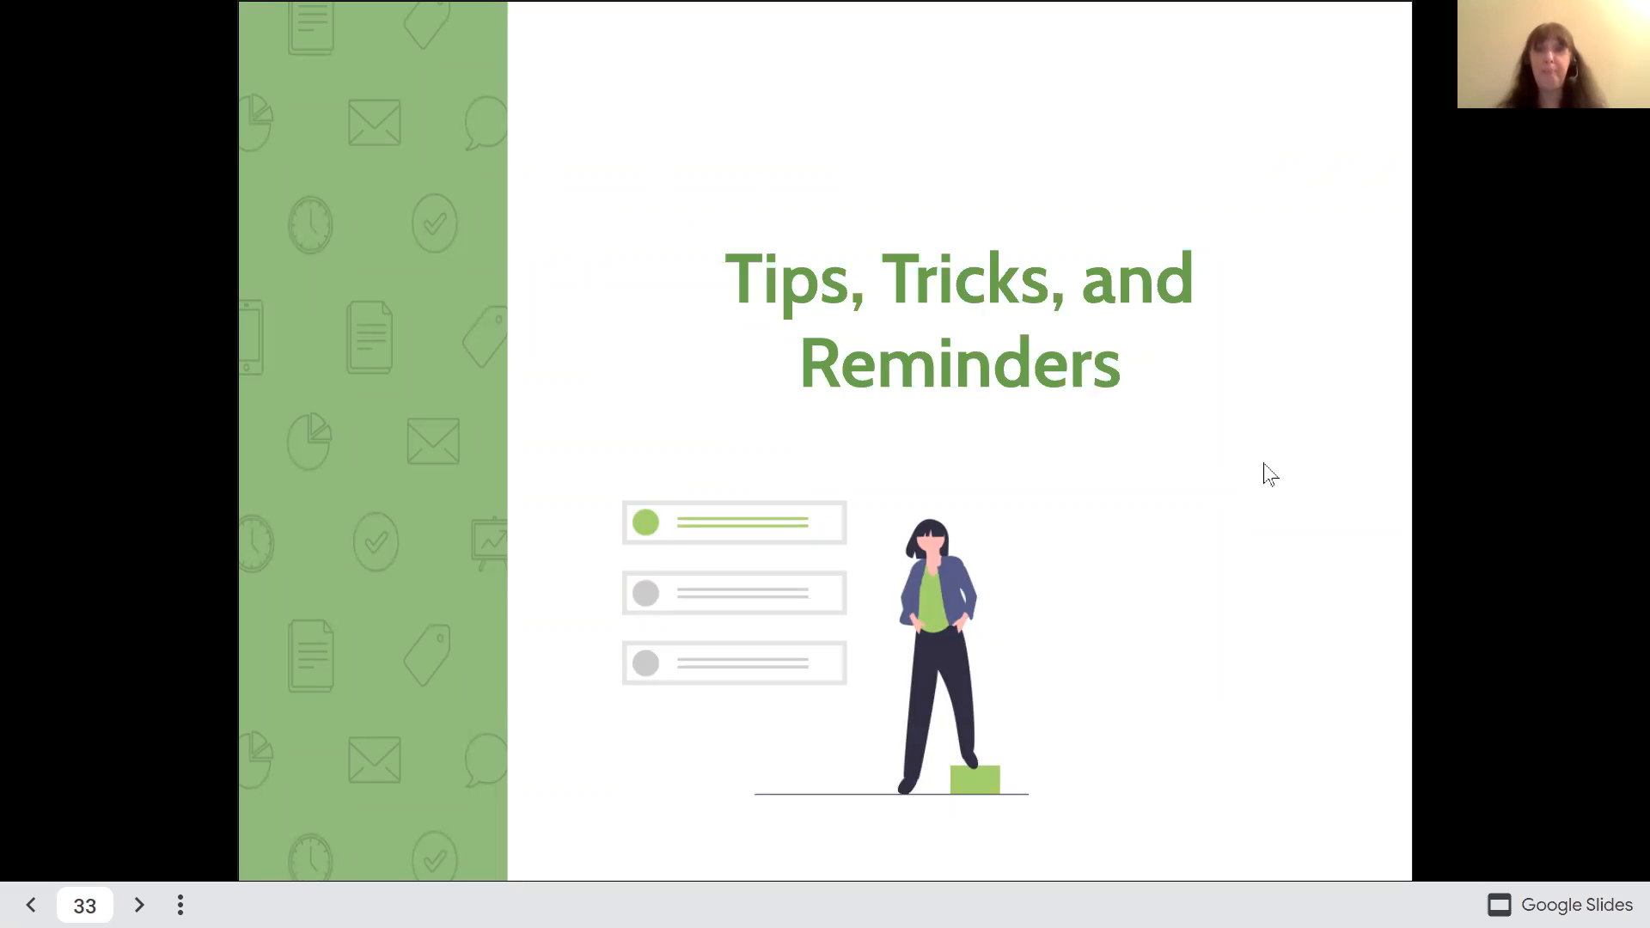
{"action": "key", "text": "Right"}
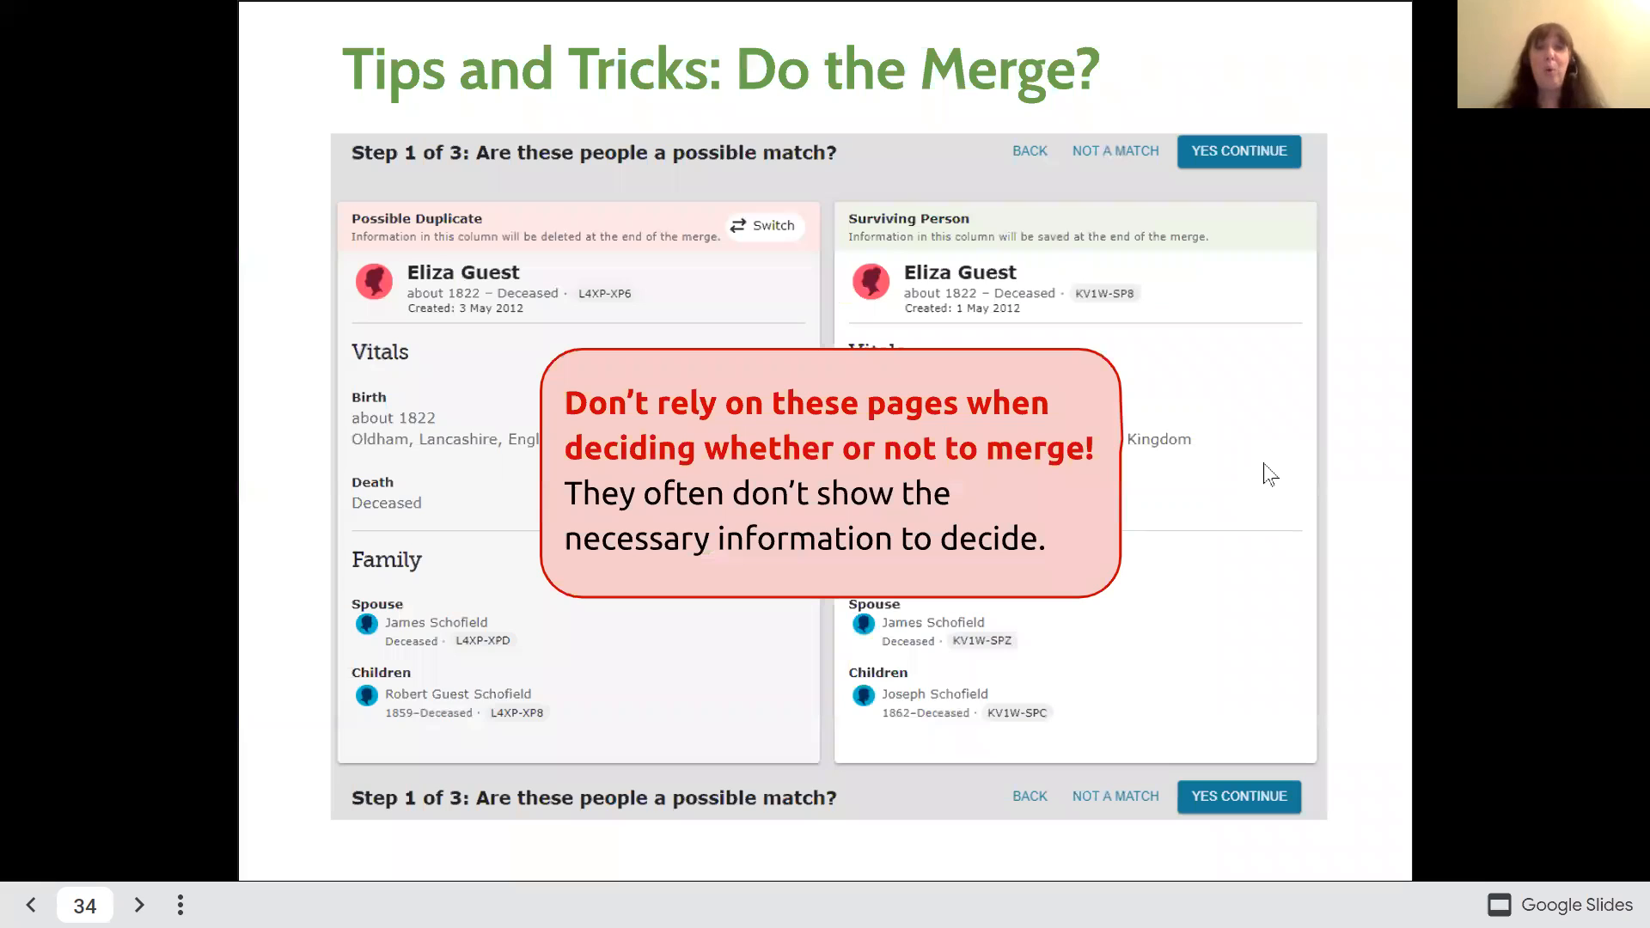